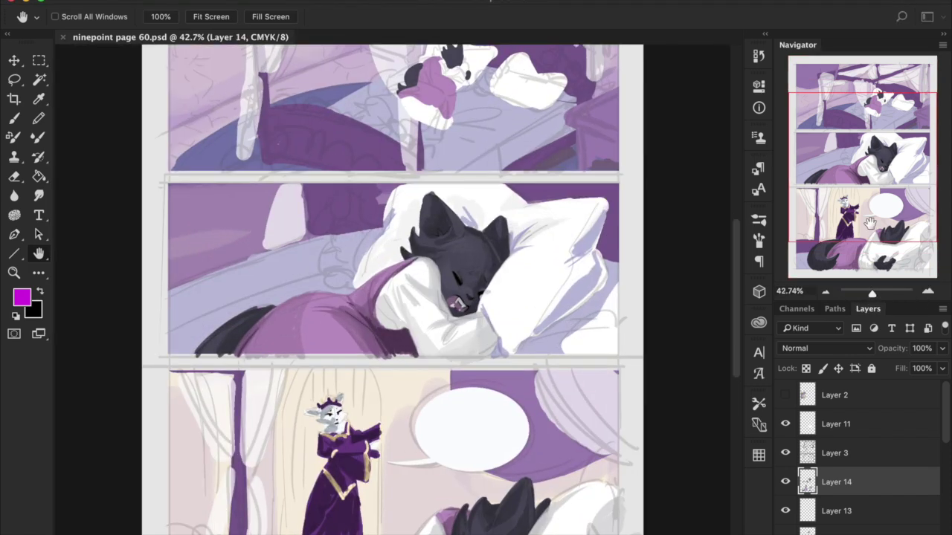
Step: Sample the lavender of the bedding in the first panel and choose a darker grey-violet shade as the painting colour
left_click_drag(876, 262, 875, 230)
left_click(927, 290)
left_click(784, 483)
left_click_drag(844, 199, 849, 183)
key("i")
left_click(529, 284)
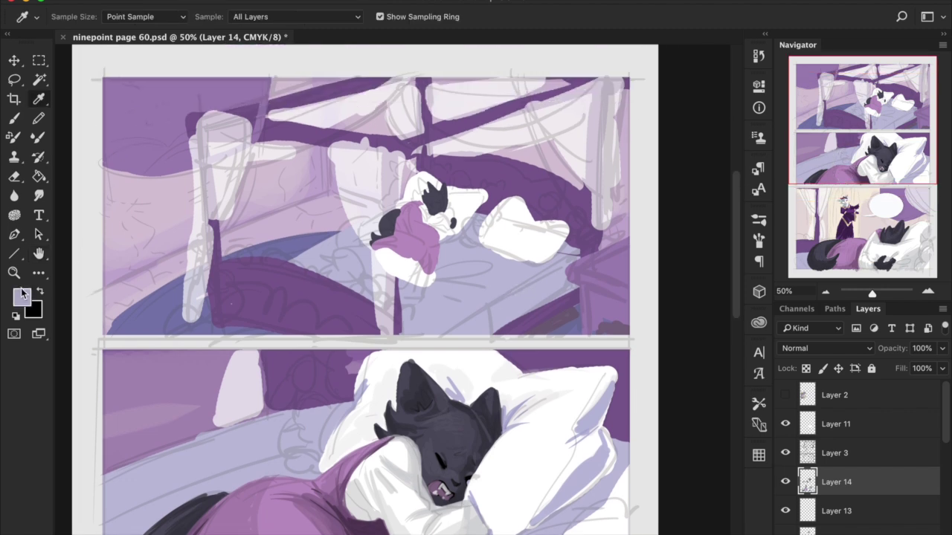
left_click(23, 294)
left_click_drag(309, 194, 323, 213)
left_click(622, 140)
Step: Switch the brush to the hard round tip with 100% hardness and open its Texture settings
key("b")
left_click_drag(488, 310, 489, 336)
left_click(79, 18)
left_click(102, 155)
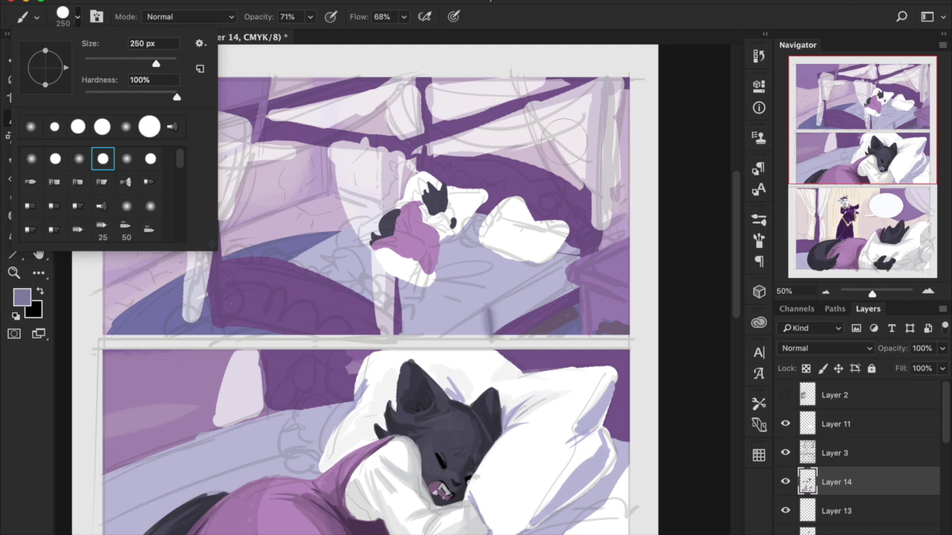
key("Return")
left_click(758, 240)
left_click(494, 262)
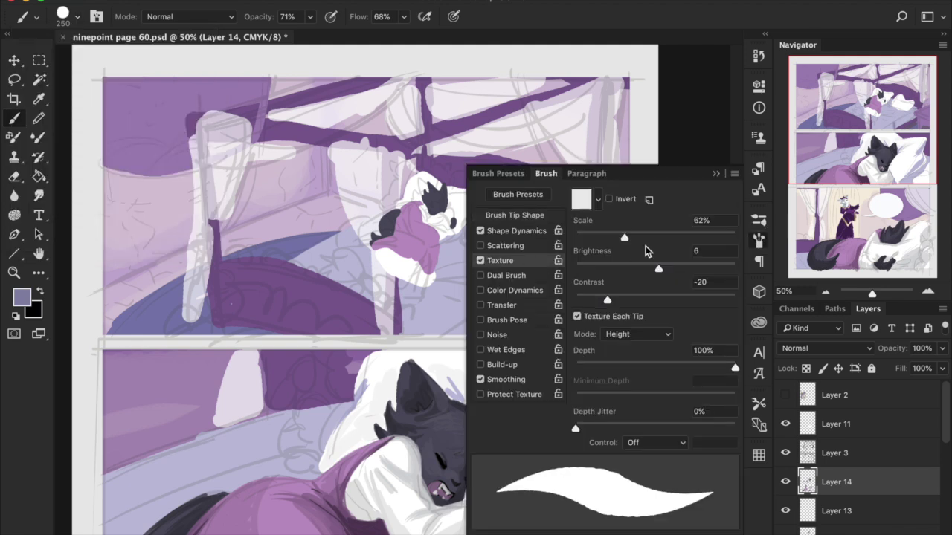
left_click(758, 240)
Step: Shade the side and top of the bed in the first panel with a 60 px brush at 45% opacity
key("bracketleft")
key("bracketleft")
key("bracketleft")
key("bracketleft")
key("bracketleft")
key("bracketleft")
key("bracketleft")
key("bracketleft")
key("bracketleft")
key("bracketleft")
left_click_drag(488, 311, 489, 335)
left_click_drag(310, 16, 290, 32)
mouse_move(506, 303)
left_mouse_down()
mouse_move(459, 331)
mouse_move(480, 318)
mouse_move(465, 330)
mouse_move(472, 319)
mouse_move(480, 341)
mouse_move(505, 300)
mouse_move(558, 269)
mouse_move(507, 313)
left_mouse_up()
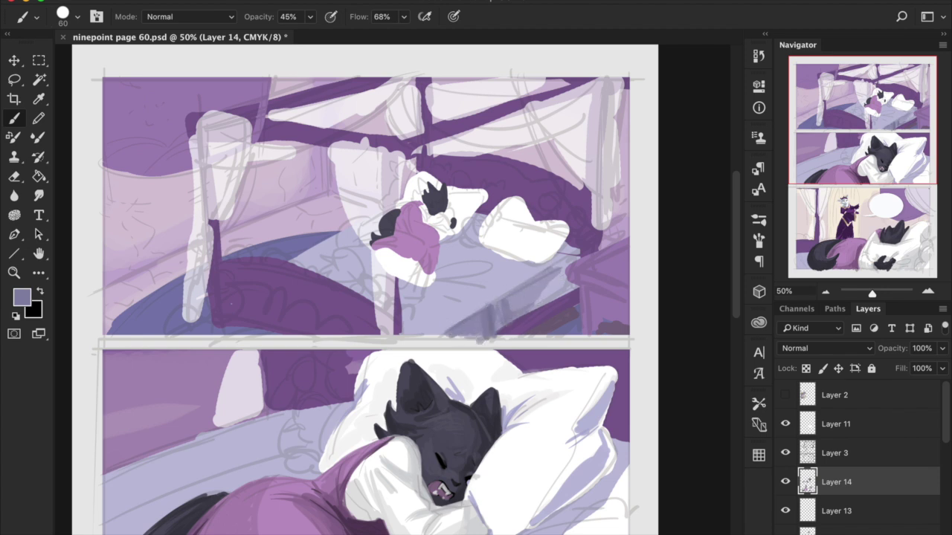
mouse_move(450, 281)
left_mouse_down()
mouse_move(474, 276)
mouse_move(442, 263)
mouse_move(444, 243)
mouse_move(478, 221)
mouse_move(465, 264)
left_mouse_up()
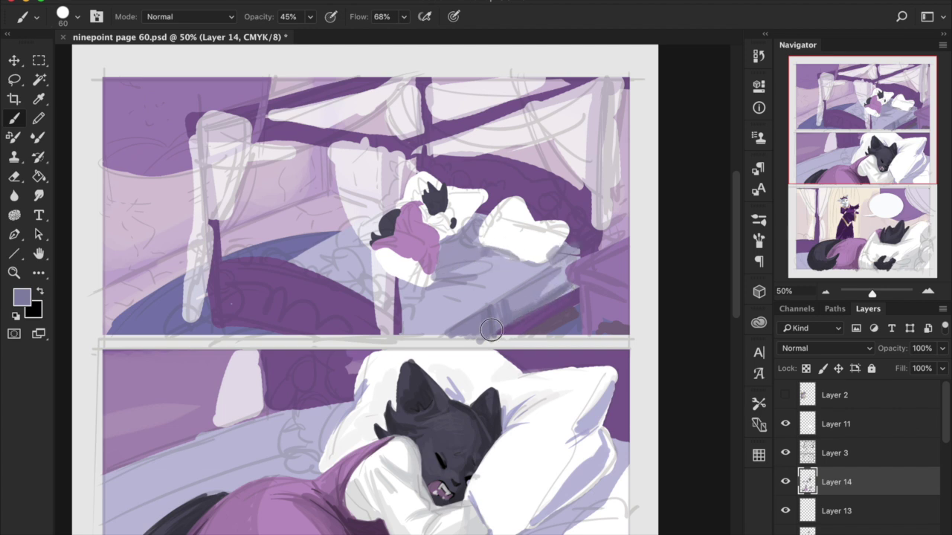
mouse_move(365, 245)
left_mouse_down()
mouse_move(372, 250)
mouse_move(361, 259)
mouse_move(319, 238)
left_mouse_up()
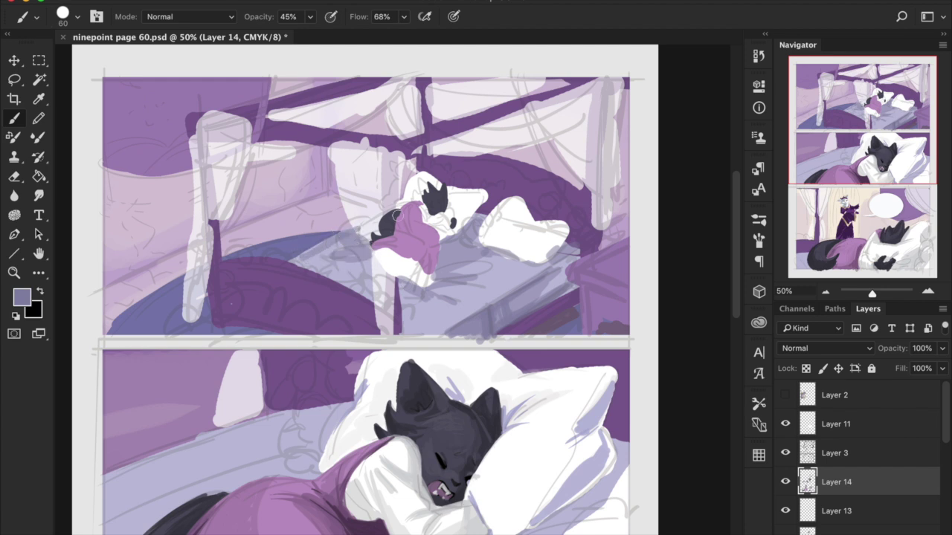
Step: Paint the front bedpost and front canopy rail in the first panel with the sampled bed-frame purple at 100% opacity
key("alt")
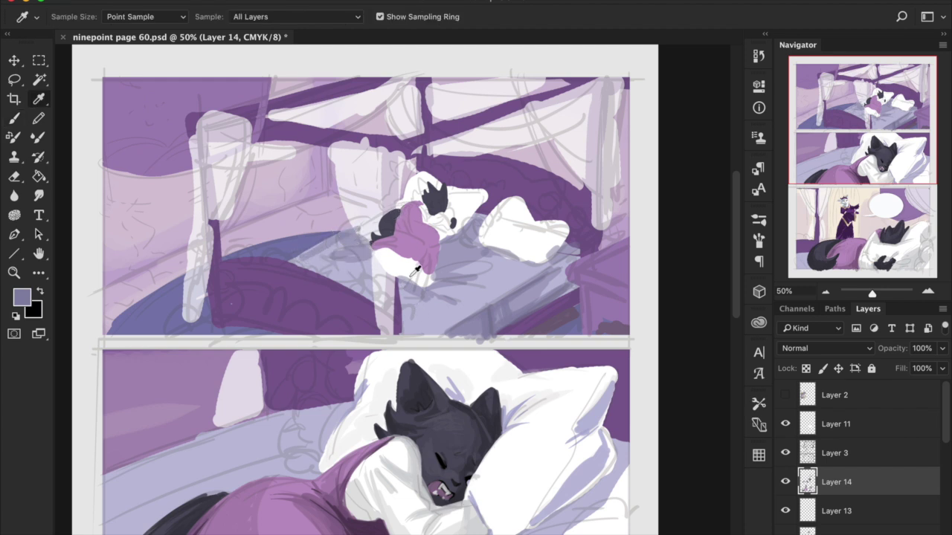
left_click(399, 319)
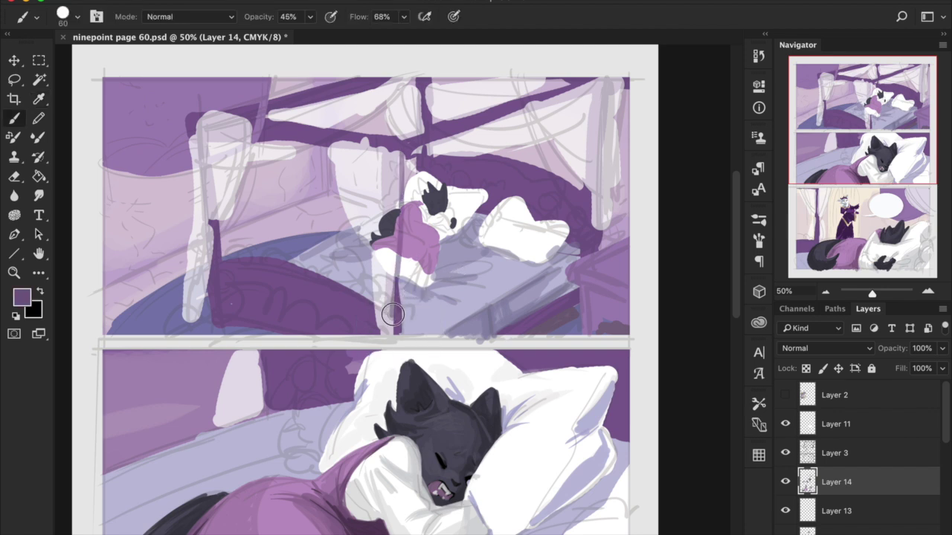
left_click(312, 16)
left_click_drag(315, 34, 360, 36)
left_click_drag(394, 153, 395, 226)
key("super+z")
left_click_drag(392, 150, 395, 331)
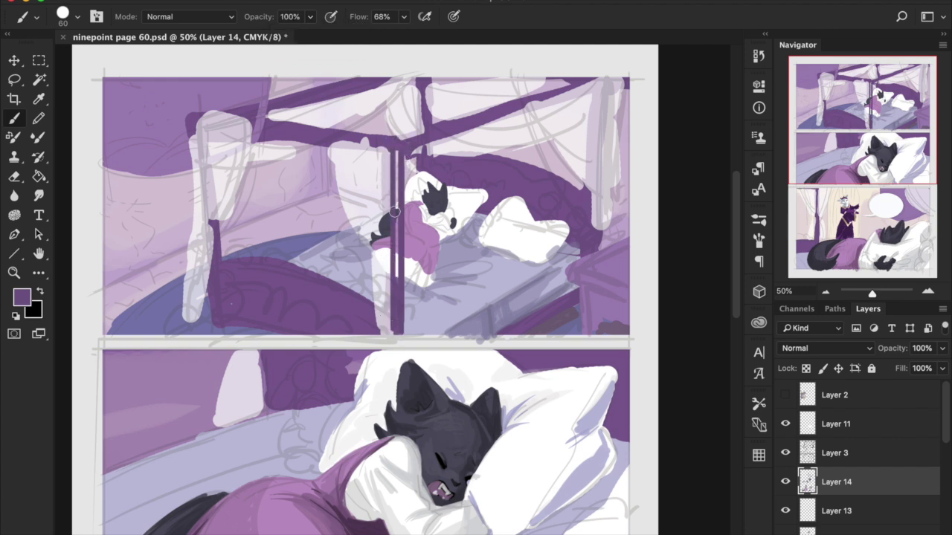
mouse_move(399, 153)
left_mouse_down()
mouse_move(392, 320)
mouse_move(374, 308)
mouse_move(383, 336)
left_mouse_up()
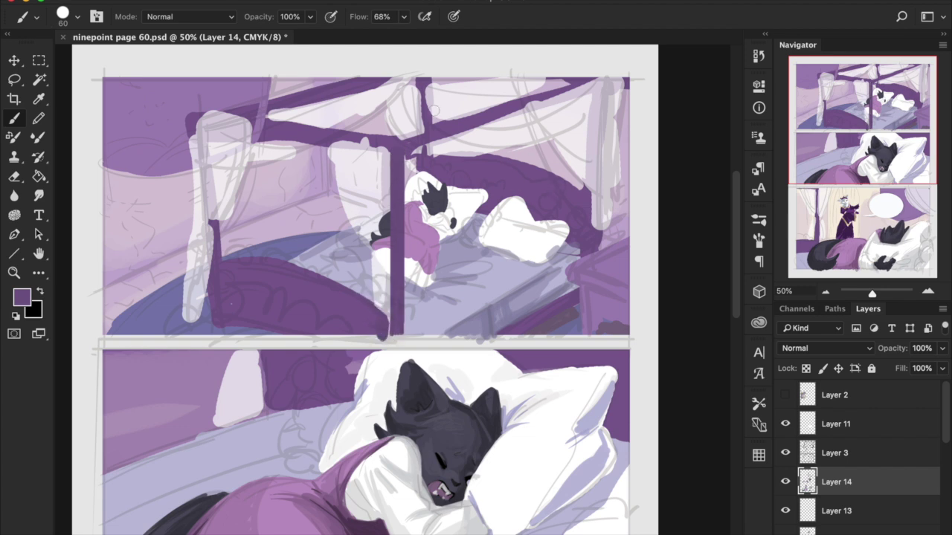
mouse_move(262, 126)
left_mouse_down()
mouse_move(336, 150)
mouse_move(273, 132)
mouse_move(265, 119)
mouse_move(390, 161)
mouse_move(336, 143)
left_mouse_up()
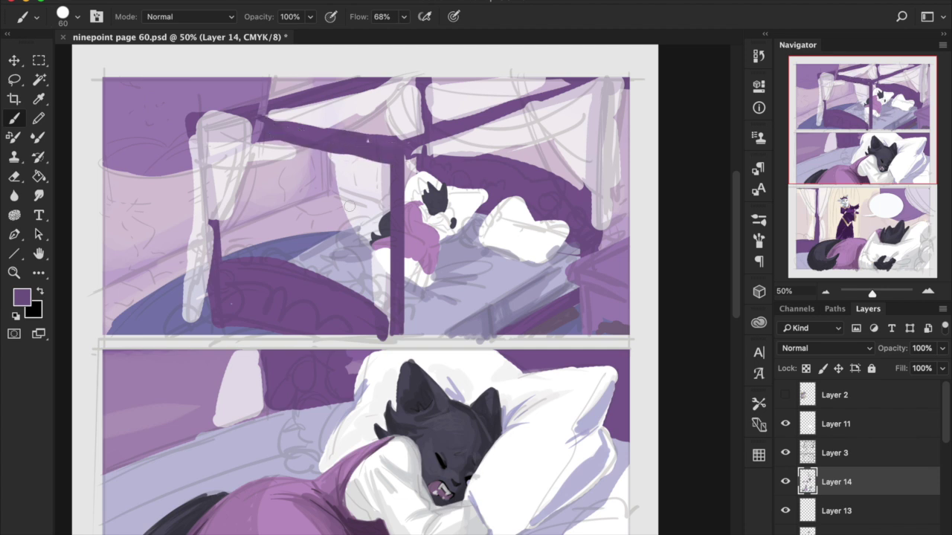
Step: Sample the lavender shading of the bedding in the second panel, paint shadows on the first panel's figure and pillow, and save
key("i")
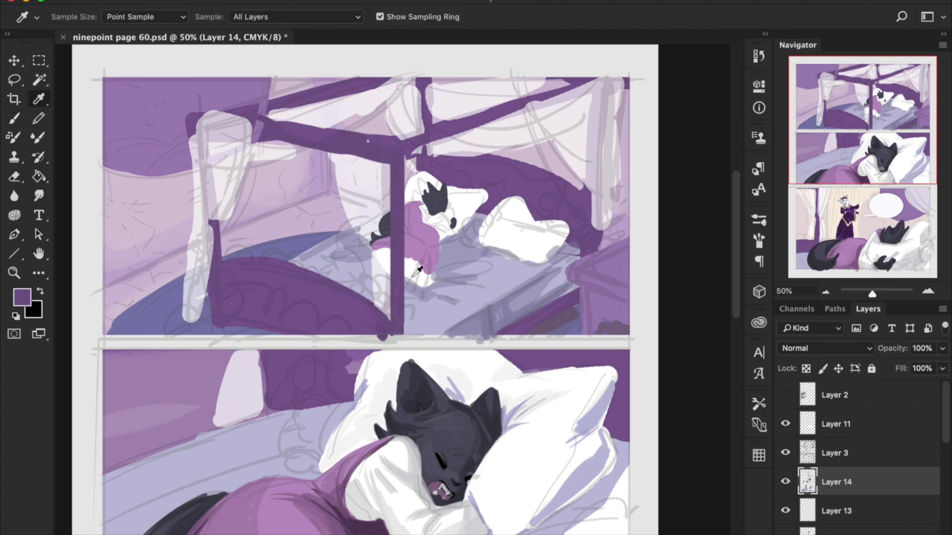
left_click(585, 429)
key("b")
mouse_move(451, 199)
left_mouse_down()
mouse_move(454, 208)
mouse_move(425, 190)
mouse_move(414, 202)
mouse_move(416, 185)
mouse_move(409, 193)
left_mouse_up()
mouse_move(528, 227)
left_mouse_down()
mouse_move(525, 212)
mouse_move(548, 250)
mouse_move(505, 249)
left_mouse_up()
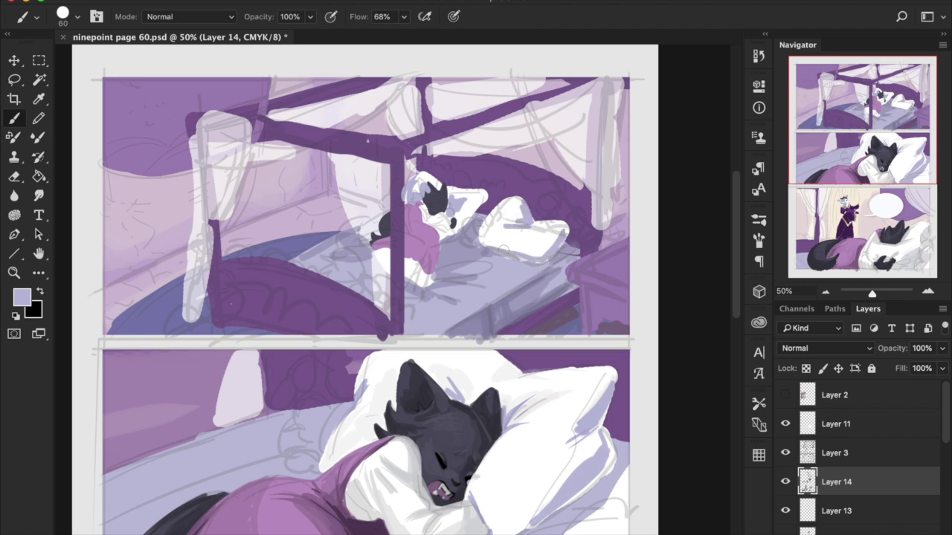
key("super+s")
Step: Paint lavender tears at the dark-furred character's closed eye in the second panel and save the document
left_click_drag(841, 185, 859, 243)
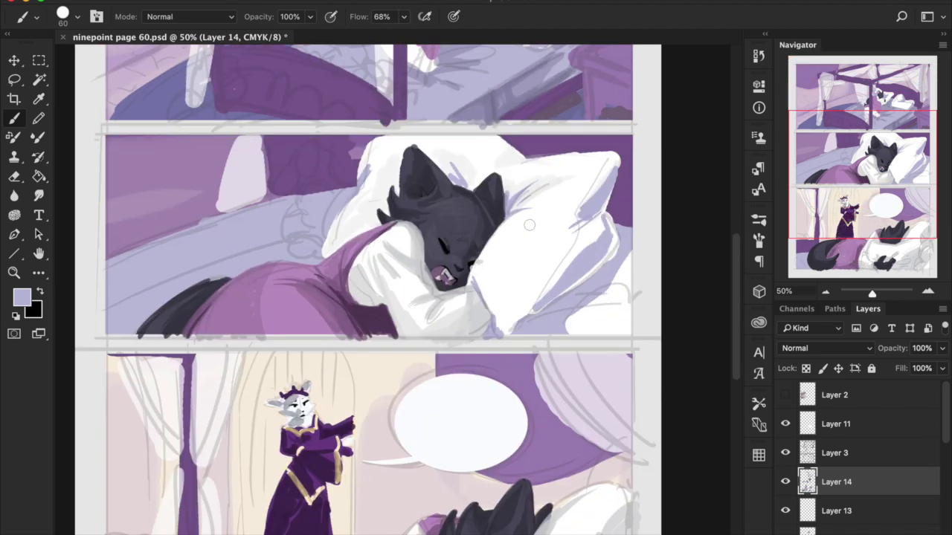
left_click(40, 100)
key("b")
left_click_drag(440, 250, 446, 262)
key("ctrl+s")
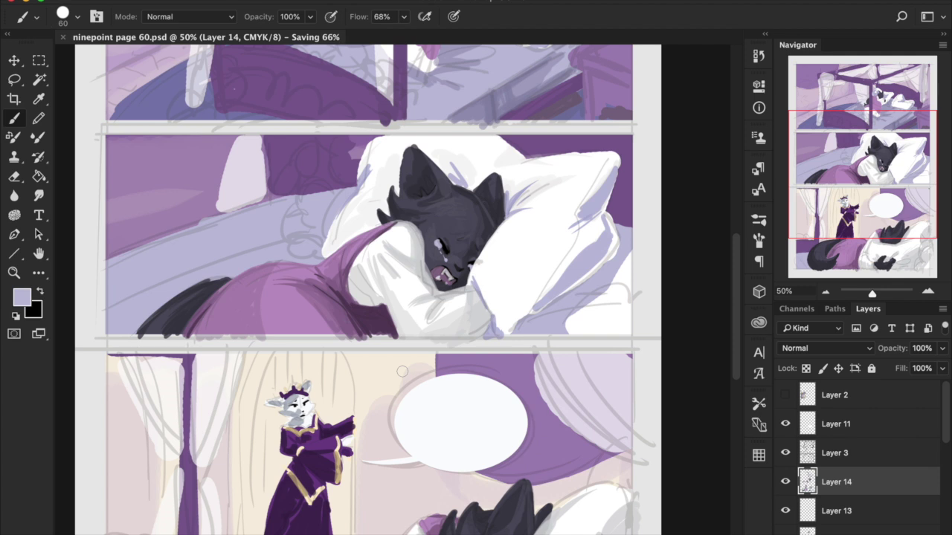
scroll(473, 285, "up", 3)
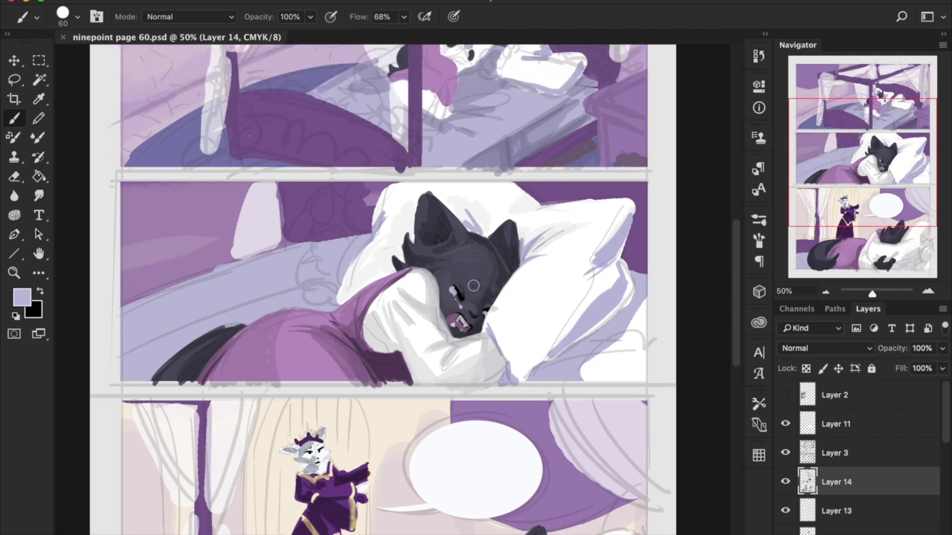
left_click_drag(448, 292, 446, 315)
key("super+z")
key("super+s")
Step: Choose a deeper purple based on the headboard colour and paint a shadow down the front bedpost in the first panel
left_click_drag(847, 126, 843, 93)
key("i")
left_click(295, 226)
left_click(21, 297)
left_click(374, 257)
key("Return")
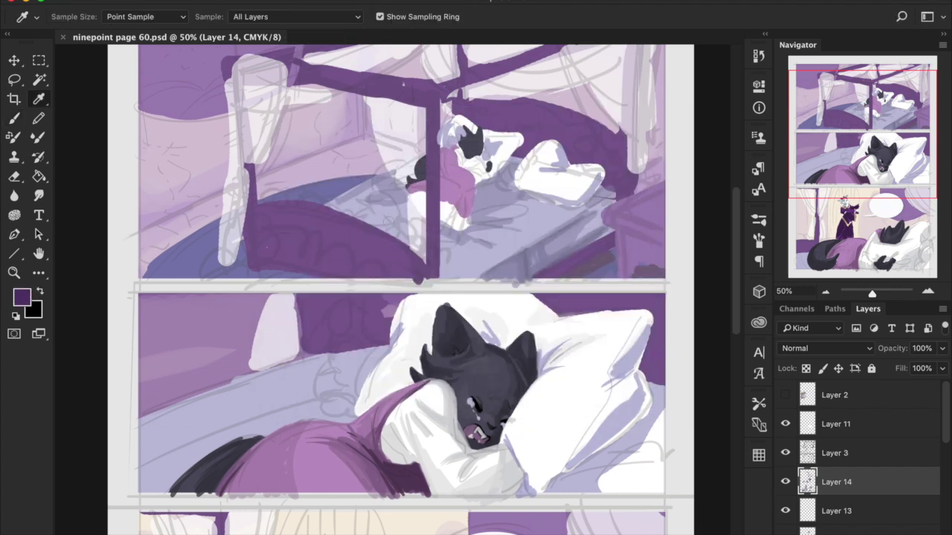
key("b")
left_click_drag(431, 107, 428, 281)
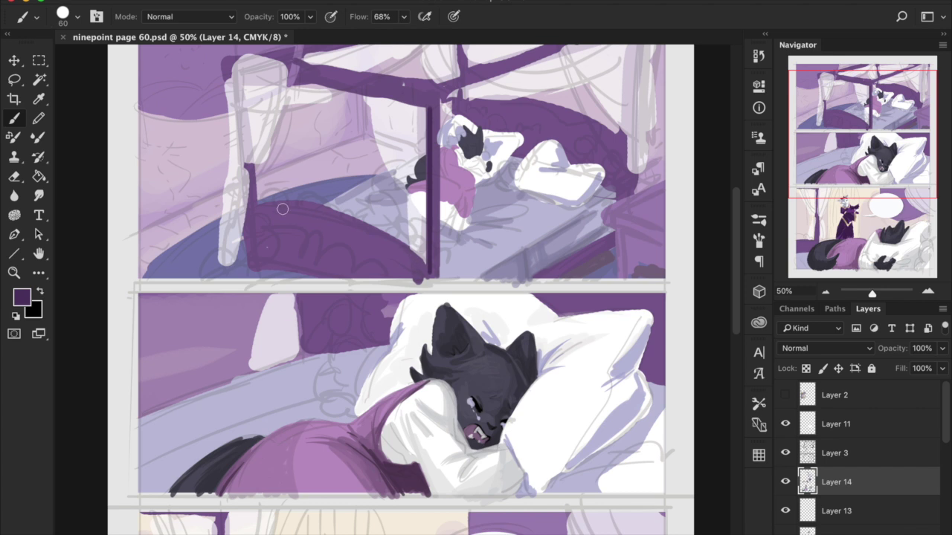
Step: Outline the footboard and its left post in dark purple and add shading strokes inside the footboard
mouse_move(281, 205)
left_mouse_down()
mouse_move(366, 222)
mouse_move(417, 268)
left_mouse_up()
key("ctrl+z")
mouse_move(301, 199)
left_mouse_down()
mouse_move(351, 215)
mouse_move(422, 262)
mouse_move(256, 206)
mouse_move(253, 169)
left_mouse_up()
left_click_drag(256, 210, 255, 264)
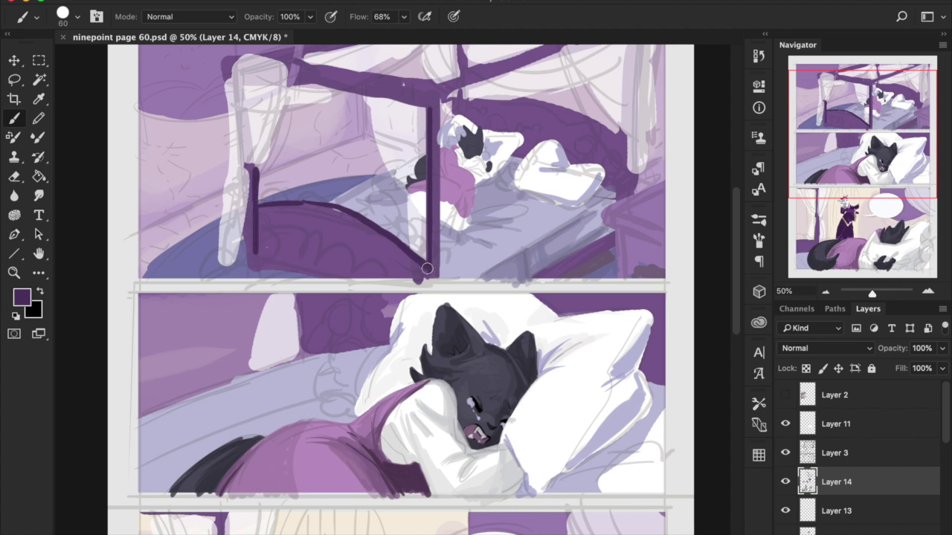
left_click_drag(261, 215, 296, 211)
mouse_move(302, 212)
left_mouse_down()
mouse_move(259, 240)
mouse_move(266, 217)
mouse_move(245, 258)
mouse_move(295, 275)
mouse_move(280, 265)
mouse_move(249, 273)
mouse_move(263, 253)
left_mouse_up()
mouse_move(399, 252)
left_mouse_down()
mouse_move(395, 260)
mouse_move(375, 242)
left_mouse_up()
left_click_drag(303, 216, 333, 227)
Step: Darken the front canopy rail where it meets the front bedpost and save the document
mouse_move(300, 85)
left_mouse_down()
mouse_move(417, 107)
mouse_move(327, 87)
mouse_move(365, 97)
left_mouse_up()
key("super+z")
mouse_move(426, 85)
left_mouse_down()
mouse_move(428, 112)
mouse_move(440, 104)
left_mouse_up()
key("super+s")
Step: Add dark purple shading to the headboard, the far right bedpost and the lower bed frame
left_click_drag(833, 136, 835, 132)
mouse_move(467, 122)
left_mouse_down()
mouse_move(502, 117)
mouse_move(491, 130)
mouse_move(484, 123)
mouse_move(539, 116)
mouse_move(519, 166)
left_mouse_up()
mouse_move(607, 191)
left_mouse_down()
mouse_move(566, 172)
mouse_move(627, 207)
left_mouse_up()
mouse_move(607, 253)
left_mouse_down()
mouse_move(530, 297)
mouse_move(545, 281)
mouse_move(531, 301)
mouse_move(604, 259)
left_mouse_up()
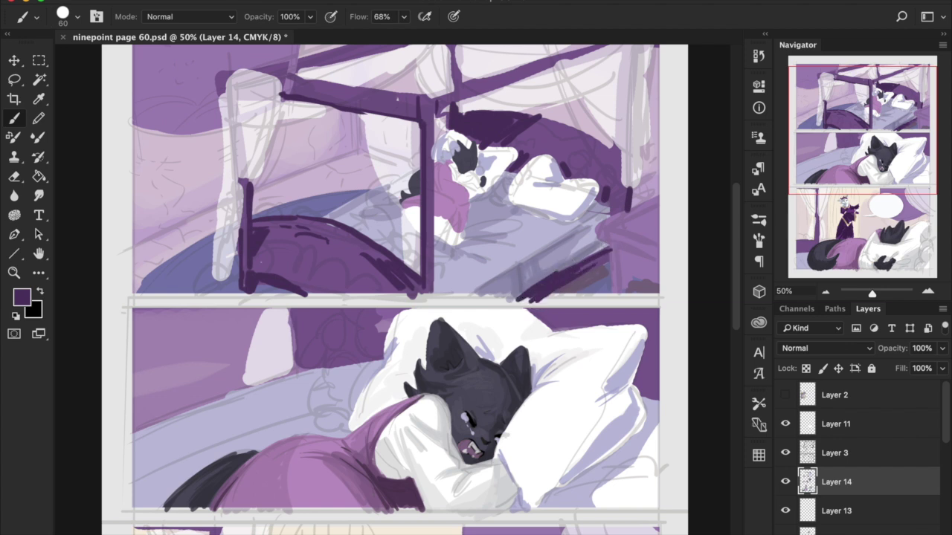
Step: Darken the upper canopy rails, the back post and the left rail end of the four-poster bed
scroll(405, 223, "up", 2)
mouse_move(305, 106)
left_mouse_down()
mouse_move(287, 117)
mouse_move(384, 87)
left_mouse_up()
left_click_drag(451, 80, 451, 120)
mouse_move(533, 115)
left_mouse_down()
mouse_move(616, 87)
mouse_move(521, 115)
left_mouse_up()
mouse_move(268, 107)
left_mouse_down()
mouse_move(286, 112)
mouse_move(241, 114)
mouse_move(215, 134)
left_mouse_up()
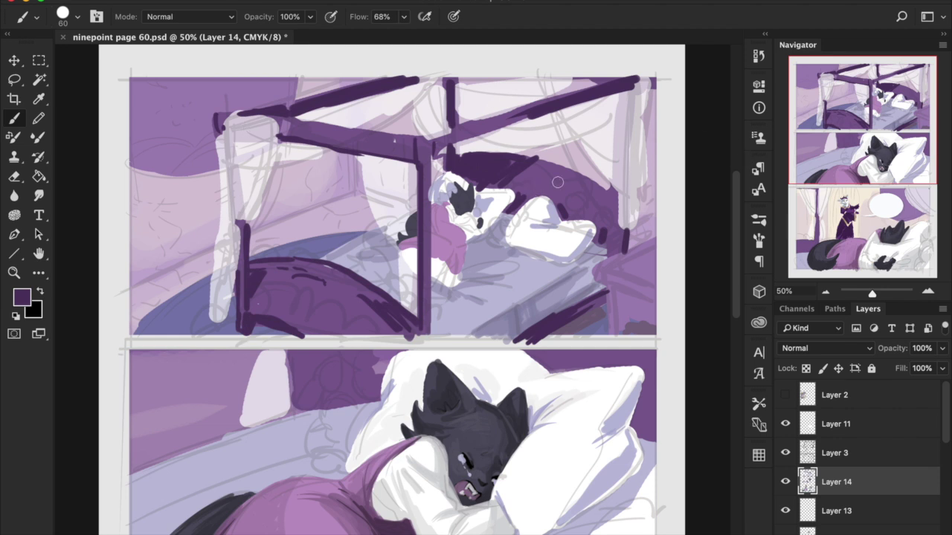
Step: Sample the purple of the first panel's upper left wall and set the painting colour to the darker shade 795c8d
left_click(825, 291)
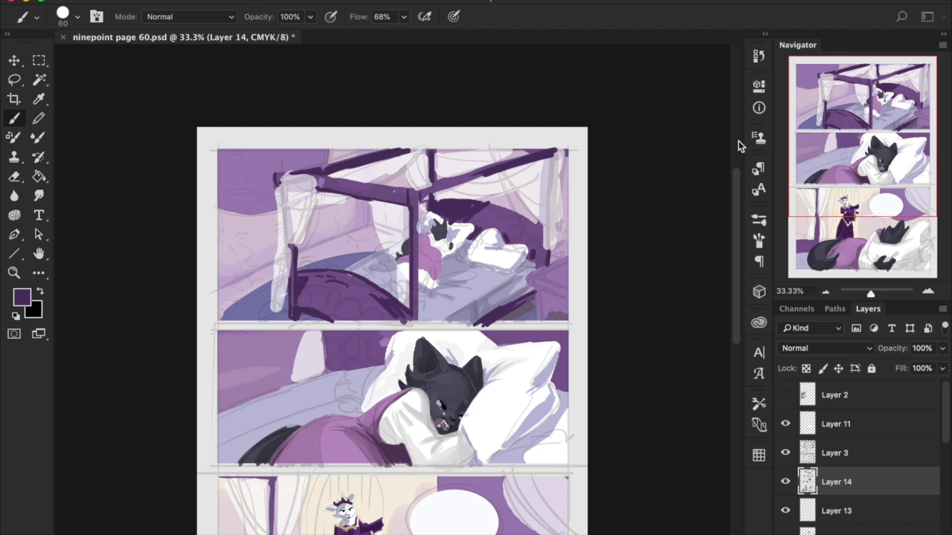
left_click(926, 293)
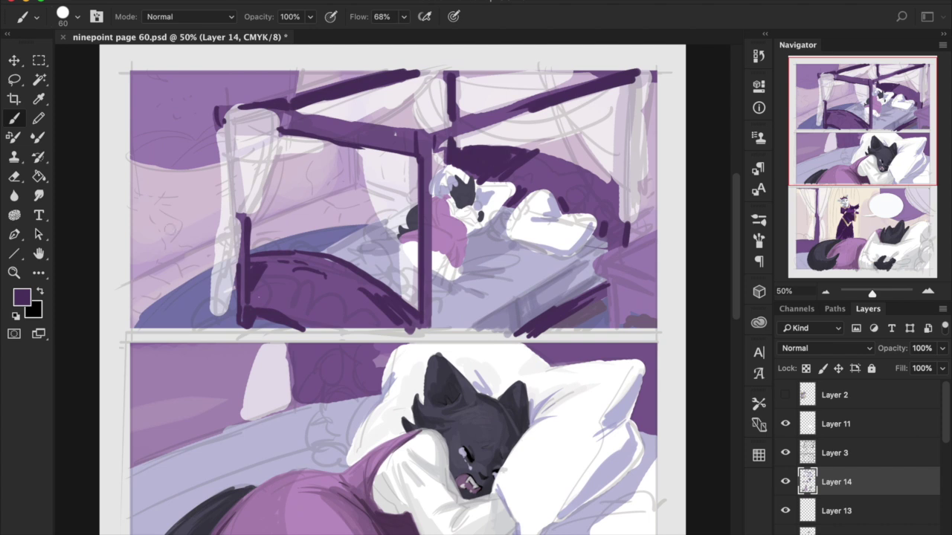
key("i")
left_click(179, 149)
left_click(21, 297)
left_click(349, 232)
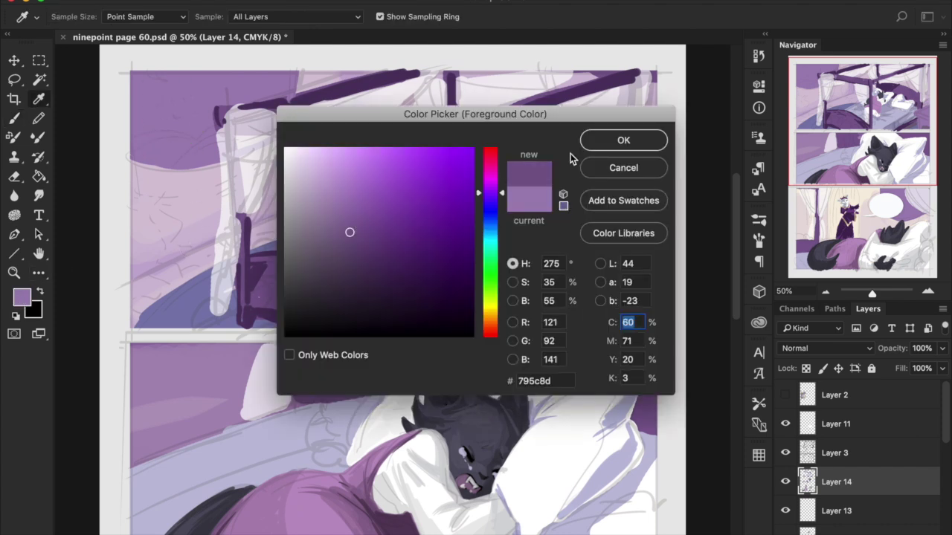
key("Return")
Step: Darken the upper left wall area of the first panel with a 100 px brush at 45% opacity
key("b")
left_click(309, 18)
key("]")
key("]")
key("]")
key("]")
key("]")
key("]")
key("]")
left_click(274, 35)
mouse_move(169, 108)
left_mouse_down()
mouse_move(144, 100)
mouse_move(160, 154)
mouse_move(131, 149)
mouse_move(186, 158)
mouse_move(198, 124)
mouse_move(209, 149)
mouse_move(208, 121)
mouse_move(156, 76)
mouse_move(162, 69)
mouse_move(205, 91)
mouse_move(195, 154)
left_mouse_up()
mouse_move(290, 75)
left_mouse_down()
mouse_move(252, 93)
mouse_move(242, 59)
mouse_move(187, 89)
mouse_move(205, 74)
mouse_move(173, 86)
mouse_move(189, 71)
mouse_move(122, 88)
left_mouse_up()
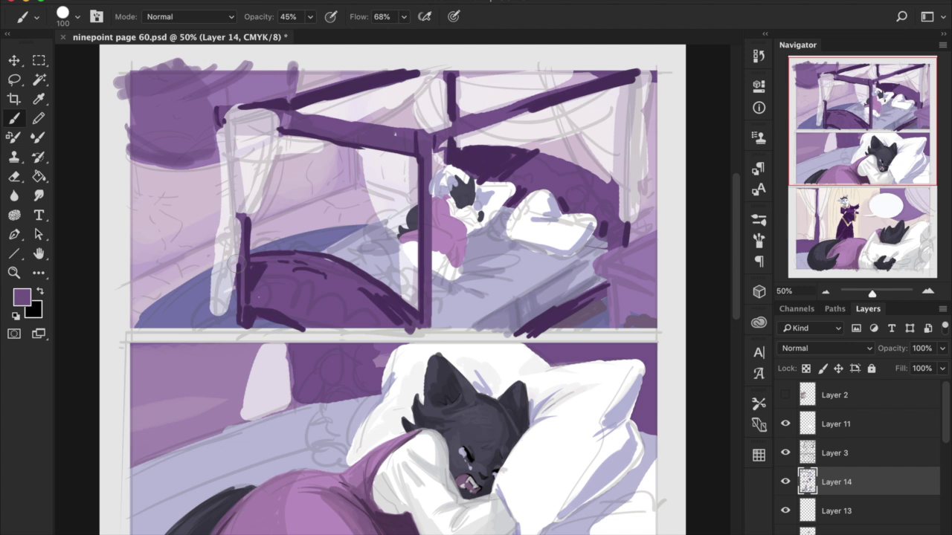
Step: Shade the purple nightstand beside the bed at the right edge of the first panel
left_click_drag(821, 184, 824, 184)
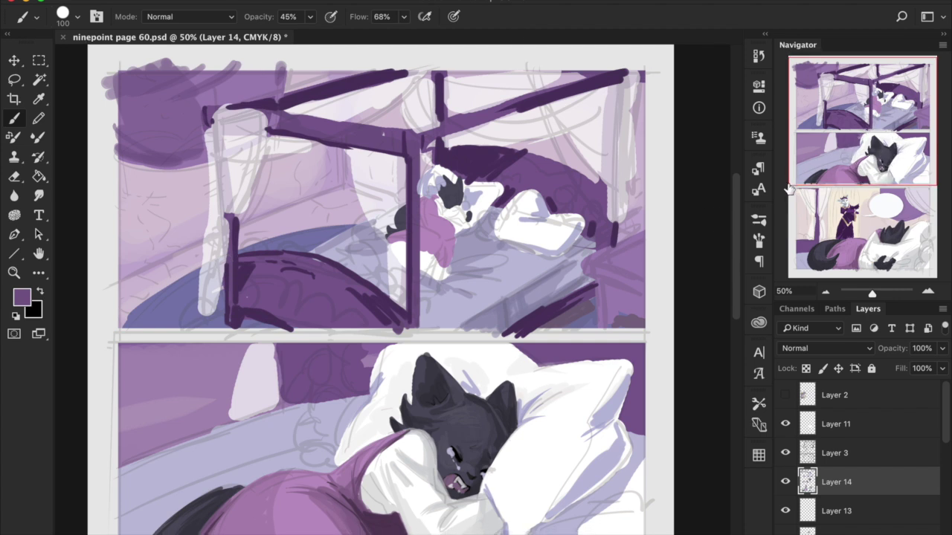
key("b")
key("i")
left_click(21, 298)
left_click(623, 140)
mouse_move(604, 269)
left_mouse_down()
mouse_move(614, 303)
mouse_move(659, 297)
mouse_move(647, 315)
mouse_move(644, 286)
mouse_move(646, 321)
mouse_move(653, 290)
left_mouse_up()
Step: Touch up the bed corner, right bedpost and nightstand edges with sampled colours at 100% opacity, and save the document
key("i")
left_click(593, 316)
key("b")
left_click(372, 168, "alt")
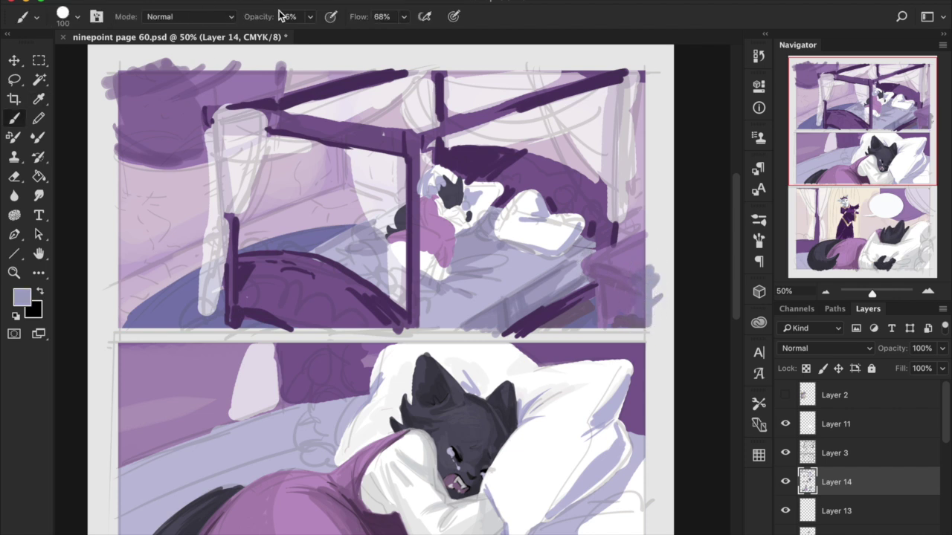
mouse_move(309, 16)
left_mouse_down()
mouse_move(308, 26)
mouse_move(361, 43)
left_mouse_up()
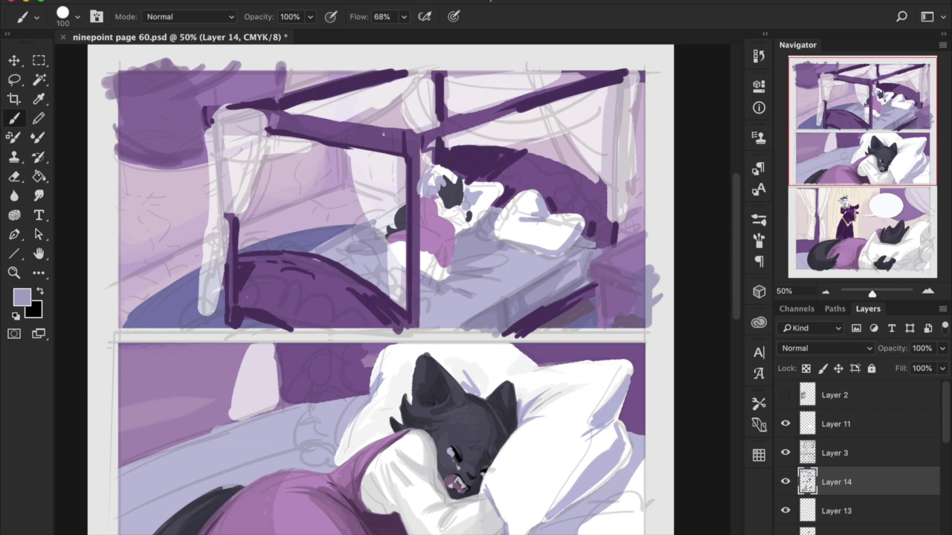
left_click(611, 250, "alt")
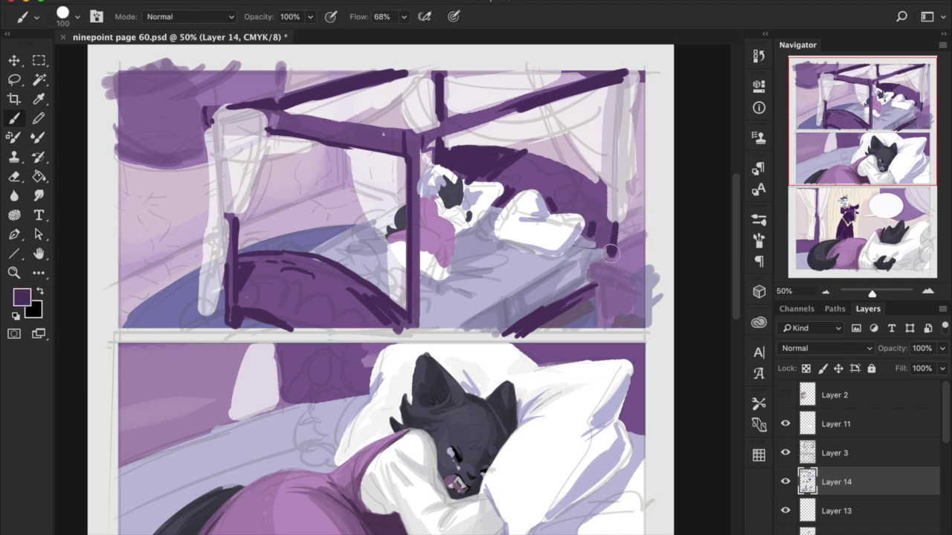
left_click(605, 243, "alt")
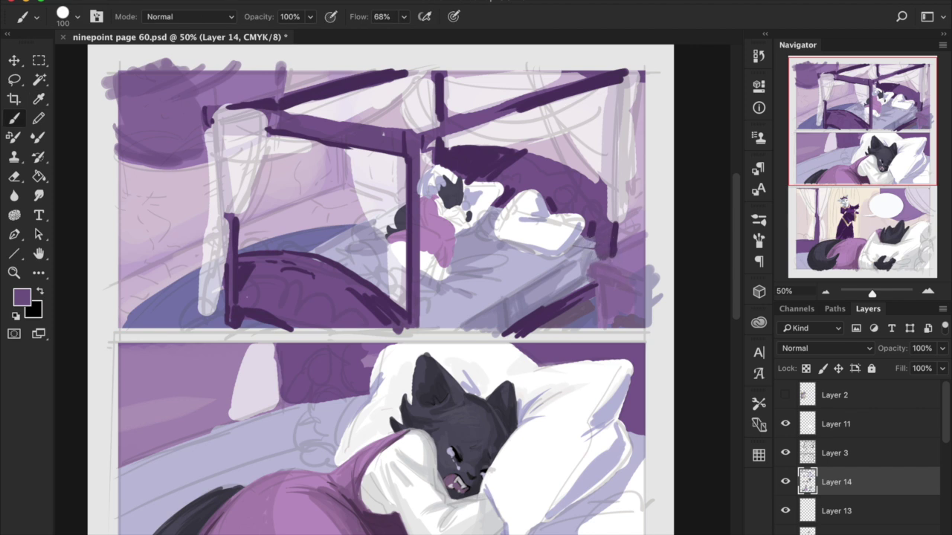
left_click(631, 231, "alt")
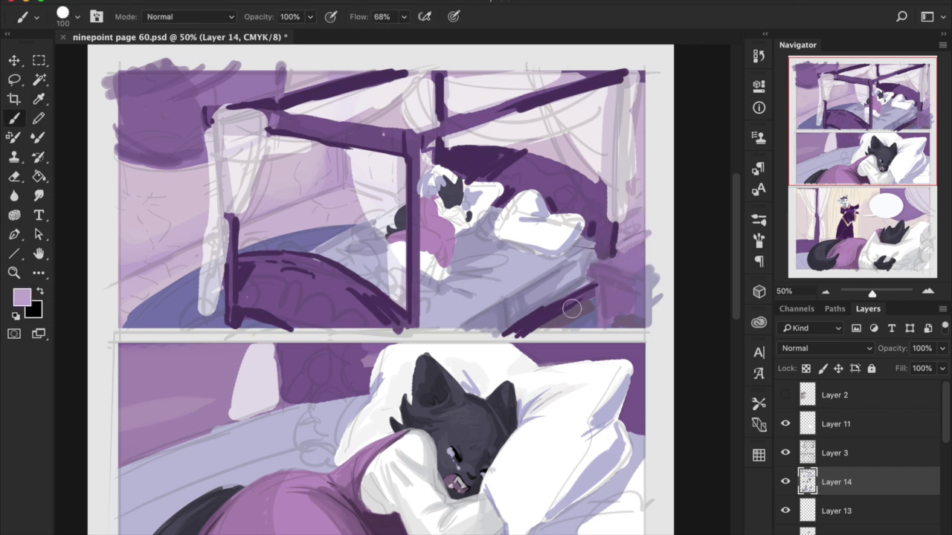
key("super+s")
Step: Add a new layer directly above Layer 14
left_click_drag(863, 166, 863, 205)
key("i")
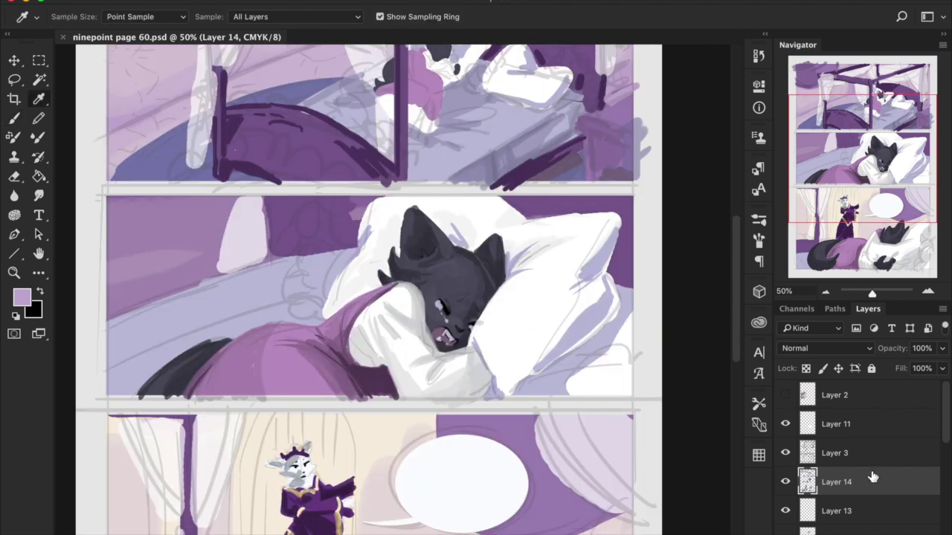
left_click(785, 482)
left_click(785, 482)
left_click(905, 533)
Step: Set the painting colour to a medium periwinkle blue, starting from a colour sampled in the first panel
left_click(163, 162)
left_click(18, 298)
left_click(353, 186)
left_click(489, 215)
left_click(622, 138)
Step: Block in blue shapes over the pillow's lower corner and the sketched form beside the headboard in the second panel
key("b")
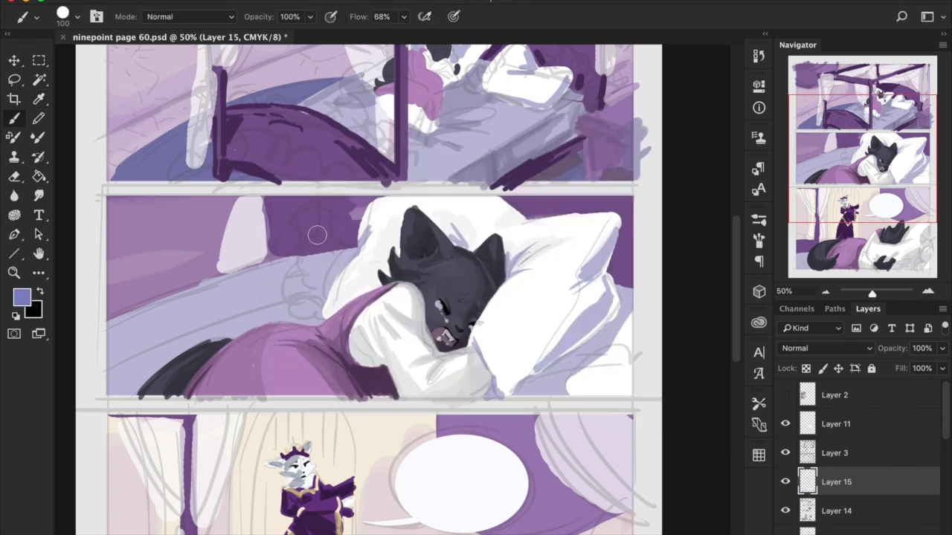
mouse_move(529, 362)
left_mouse_down()
mouse_move(483, 390)
mouse_move(531, 387)
mouse_move(525, 373)
mouse_move(495, 380)
mouse_move(485, 398)
mouse_move(531, 381)
mouse_move(525, 347)
mouse_move(541, 376)
mouse_move(529, 381)
mouse_move(544, 364)
mouse_move(513, 335)
left_mouse_up()
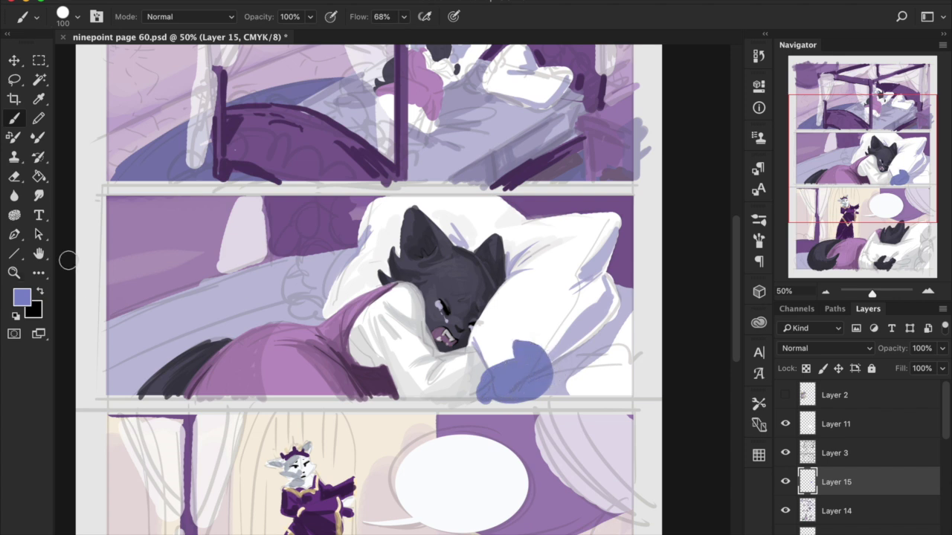
mouse_move(299, 197)
left_mouse_down()
mouse_move(257, 233)
mouse_move(301, 203)
mouse_move(308, 220)
mouse_move(295, 250)
mouse_move(257, 261)
mouse_move(267, 280)
mouse_move(296, 270)
mouse_move(280, 292)
mouse_move(291, 307)
mouse_move(312, 288)
mouse_move(335, 232)
mouse_move(319, 202)
mouse_move(296, 262)
mouse_move(280, 264)
mouse_move(275, 223)
mouse_move(271, 229)
mouse_move(308, 240)
mouse_move(293, 302)
mouse_move(336, 213)
mouse_move(360, 198)
mouse_move(340, 218)
mouse_move(312, 299)
mouse_move(348, 246)
mouse_move(360, 203)
mouse_move(350, 233)
mouse_move(372, 201)
mouse_move(319, 299)
left_mouse_up()
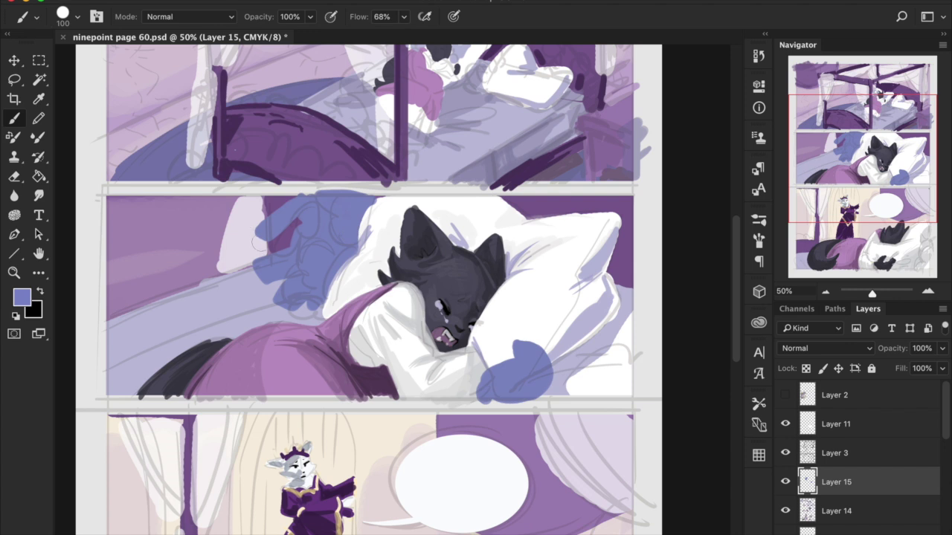
Step: Extend the blue shapes around the second panel's pillows and over the dark area beside the headboard, and save the document
mouse_move(634, 235)
left_mouse_down()
mouse_move(612, 257)
mouse_move(609, 278)
mouse_move(625, 293)
mouse_move(629, 220)
left_mouse_up()
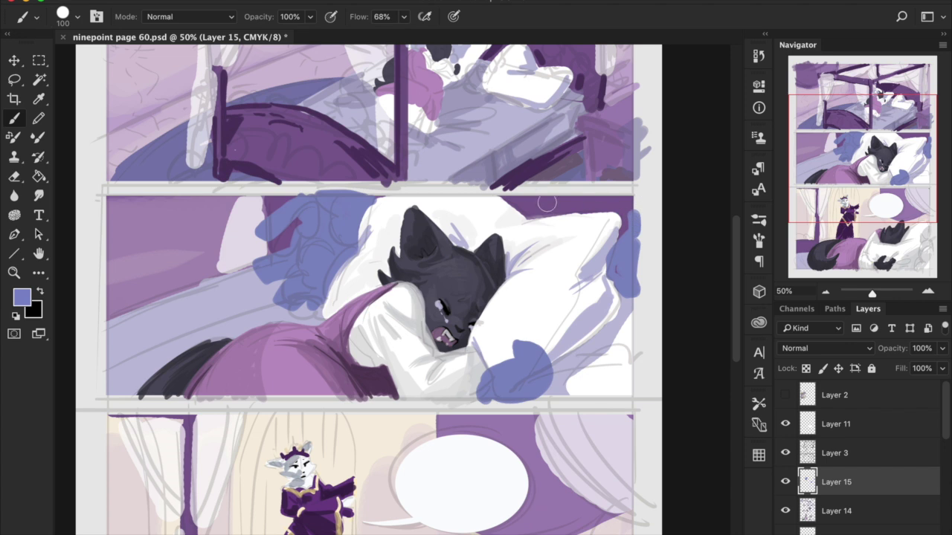
mouse_move(521, 206)
left_mouse_down()
mouse_move(590, 186)
mouse_move(620, 198)
mouse_move(628, 219)
left_mouse_up()
left_click_drag(632, 305, 632, 323)
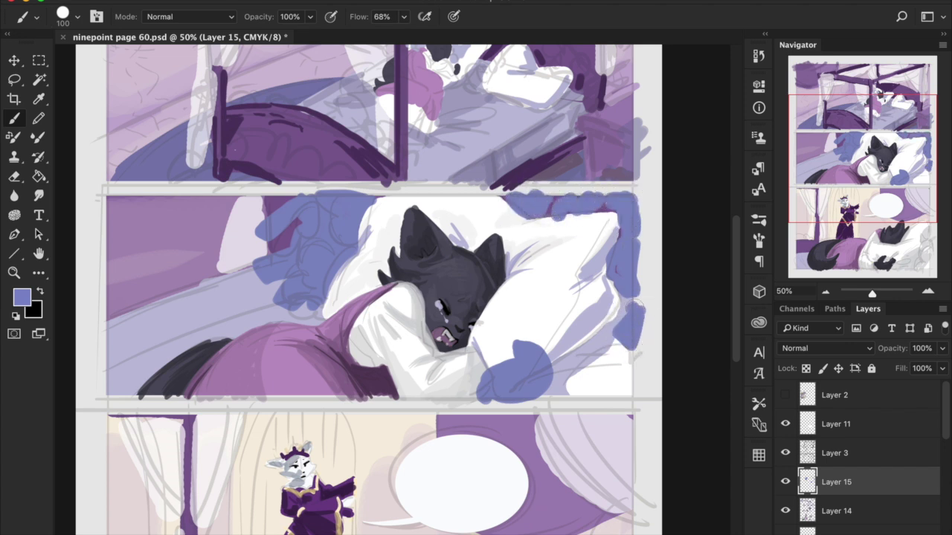
mouse_move(241, 211)
left_mouse_down()
mouse_move(274, 217)
mouse_move(246, 232)
mouse_move(235, 221)
mouse_move(253, 250)
mouse_move(229, 295)
mouse_move(246, 299)
mouse_move(283, 267)
mouse_move(271, 219)
mouse_move(260, 238)
mouse_move(270, 255)
mouse_move(217, 281)
mouse_move(242, 302)
mouse_move(270, 298)
mouse_move(242, 270)
mouse_move(279, 258)
left_mouse_up()
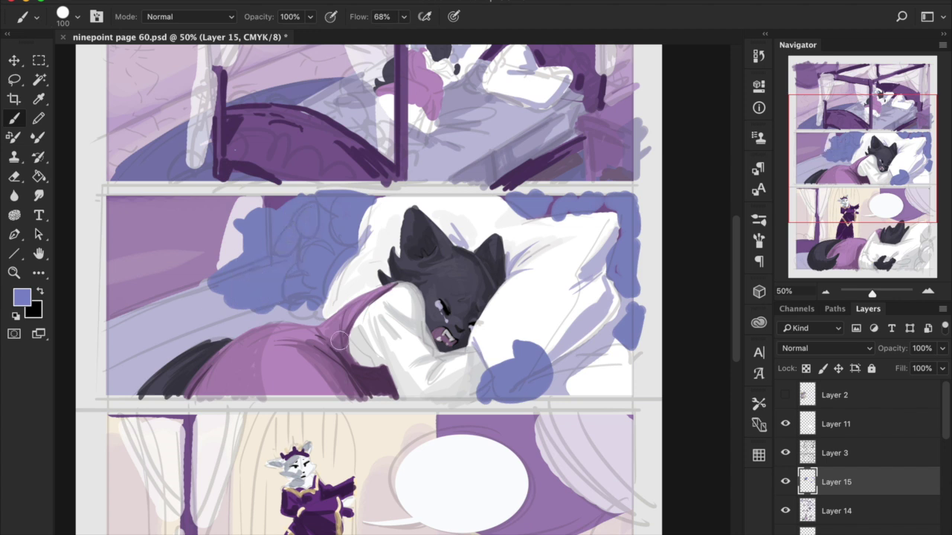
key("ctrl+s")
Step: Block in blue shapes along the third panel's right edge, lower-right corner, and the bed edge at far left
left_click_drag(839, 153, 840, 202)
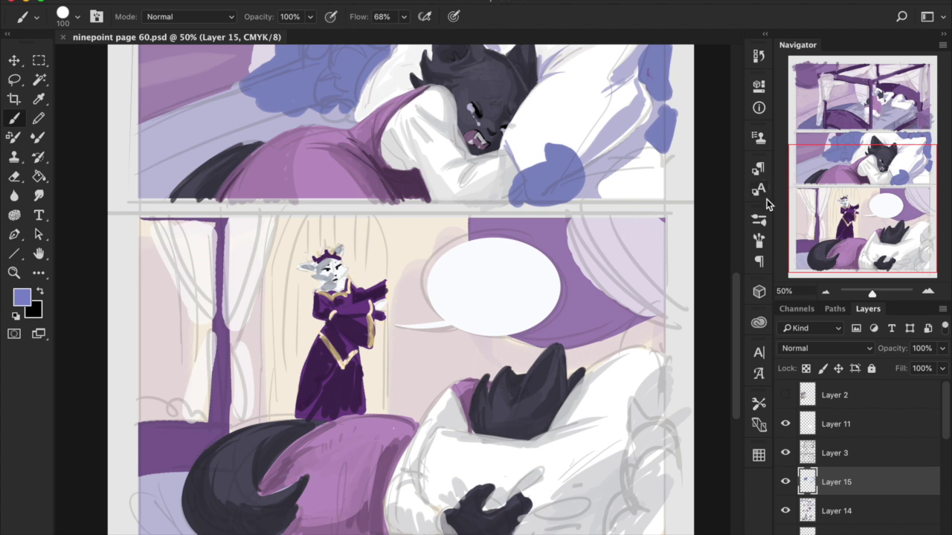
left_click_drag(821, 153, 797, 121)
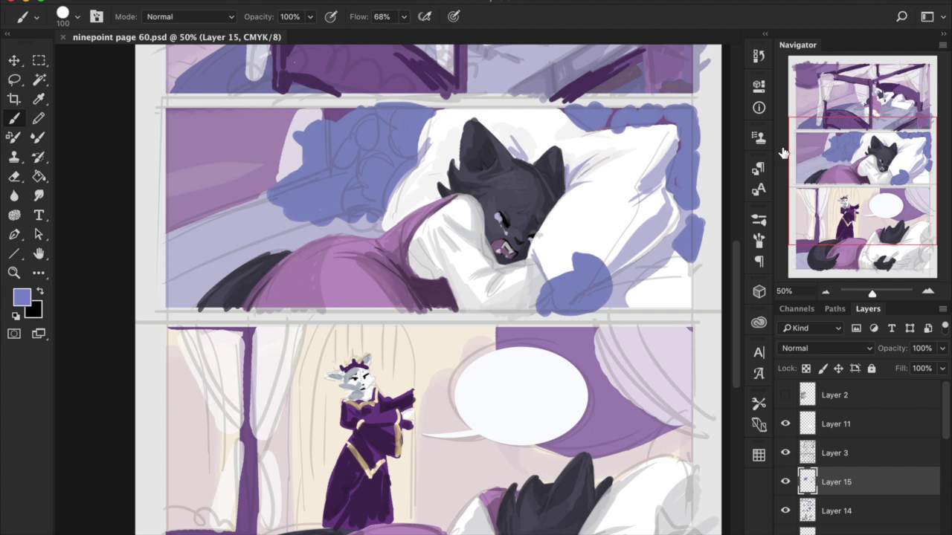
left_click_drag(840, 167, 840, 197)
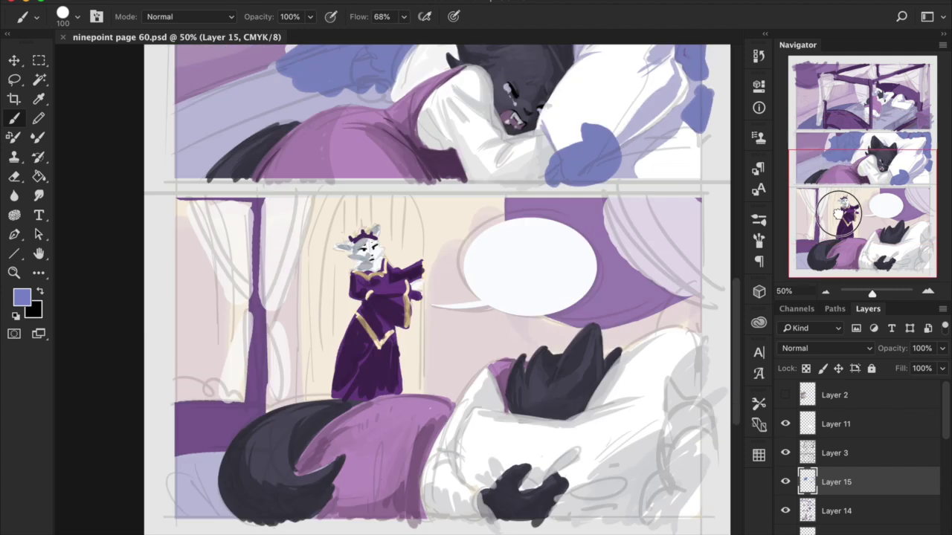
mouse_move(706, 395)
left_mouse_down()
mouse_move(652, 391)
mouse_move(669, 487)
mouse_move(638, 533)
left_mouse_up()
mouse_move(678, 419)
left_mouse_down()
mouse_move(658, 404)
mouse_move(701, 394)
mouse_move(691, 461)
mouse_move(664, 428)
mouse_move(691, 509)
mouse_move(718, 524)
left_mouse_up()
mouse_move(661, 324)
left_mouse_down()
mouse_move(693, 315)
mouse_move(706, 336)
mouse_move(712, 315)
mouse_move(699, 294)
mouse_move(713, 312)
mouse_move(704, 368)
left_mouse_up()
mouse_move(589, 525)
left_mouse_down()
mouse_move(616, 466)
mouse_move(620, 478)
mouse_move(677, 474)
mouse_move(608, 498)
mouse_move(592, 522)
mouse_move(634, 503)
mouse_move(652, 509)
mouse_move(564, 524)
left_mouse_up()
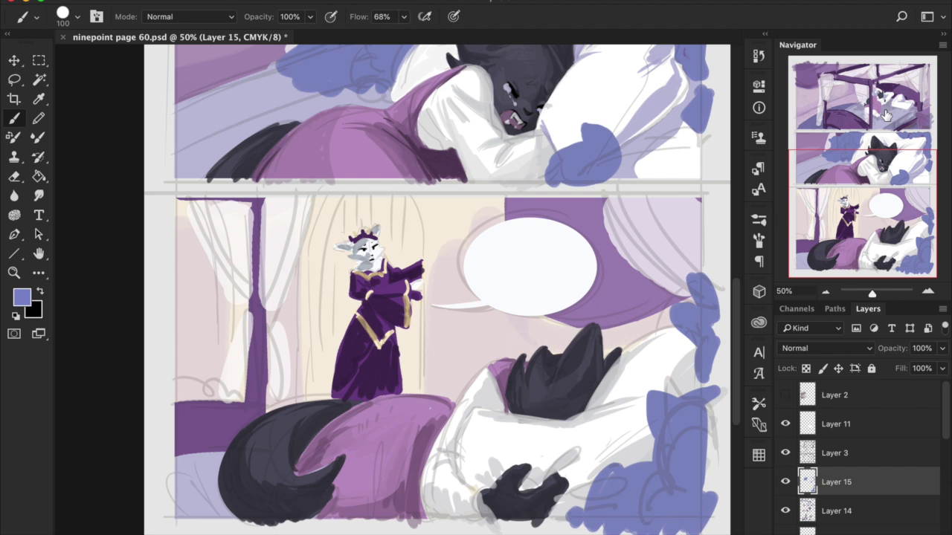
mouse_move(175, 383)
left_mouse_down()
mouse_move(179, 395)
mouse_move(236, 388)
left_mouse_up()
mouse_move(182, 437)
left_mouse_down()
mouse_move(170, 436)
mouse_move(189, 458)
left_mouse_up()
Step: On Layer 14, paint shadows on the purple canopy behind the third panel's speech bubble with a purple sampled from the first panel
mouse_move(807, 182)
left_mouse_down()
mouse_move(862, 136)
mouse_move(857, 156)
mouse_move(862, 131)
left_mouse_up()
left_click(814, 514)
key("alt")
left_click(208, 54)
key("b")
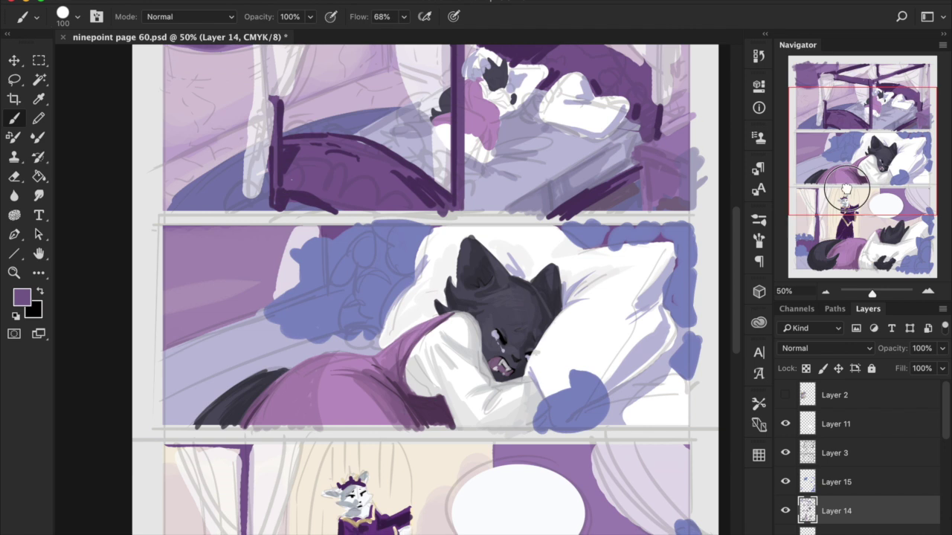
scroll(483, 200, "down", 5)
left_click_drag(527, 201, 543, 237)
left_click_drag(556, 314, 648, 316)
left_click_drag(580, 291, 600, 313)
left_click_drag(591, 202, 539, 208)
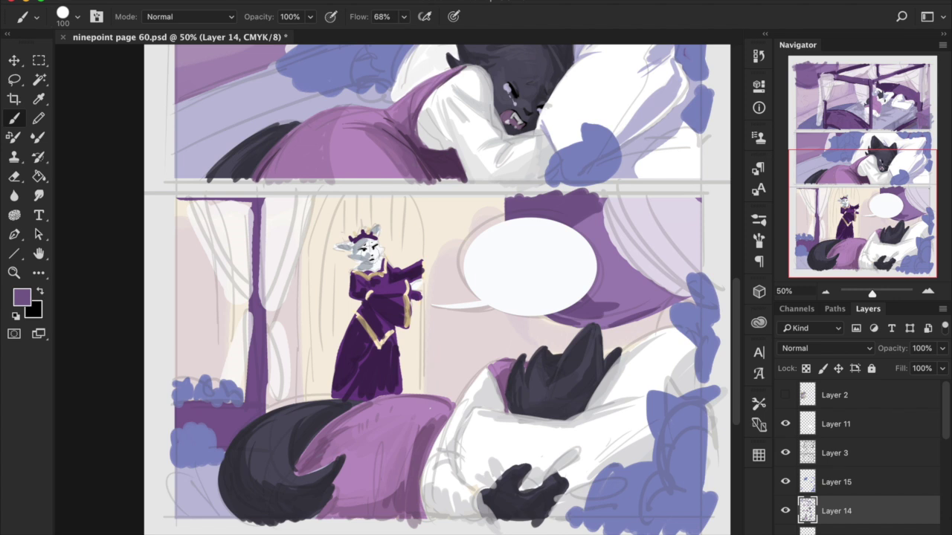
Step: Sample the pale pink wall colour and paint the archway edges around the crowned figure in the third panel
left_click(40, 100)
left_click_drag(449, 233, 448, 235)
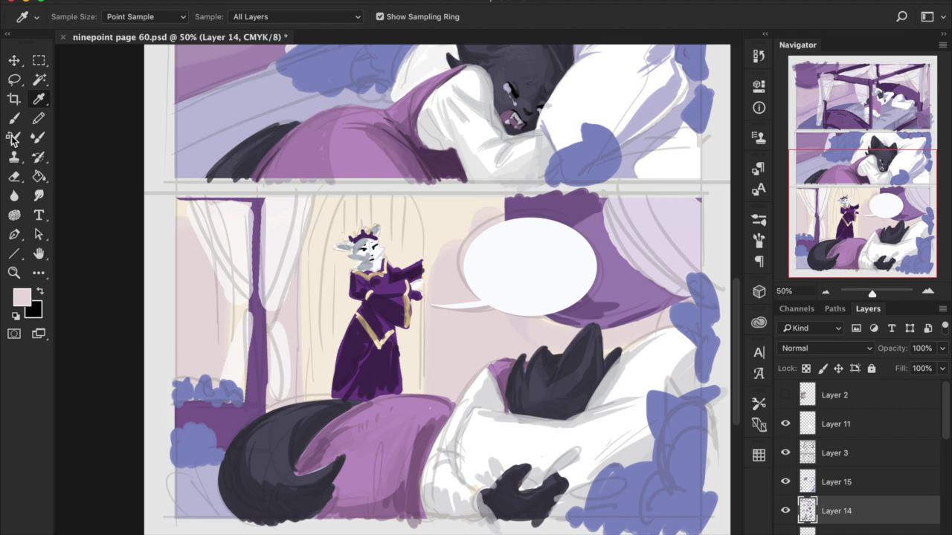
key("b")
left_click_drag(421, 295, 428, 337)
mouse_move(346, 214)
left_mouse_down()
mouse_move(323, 211)
mouse_move(313, 381)
left_mouse_up()
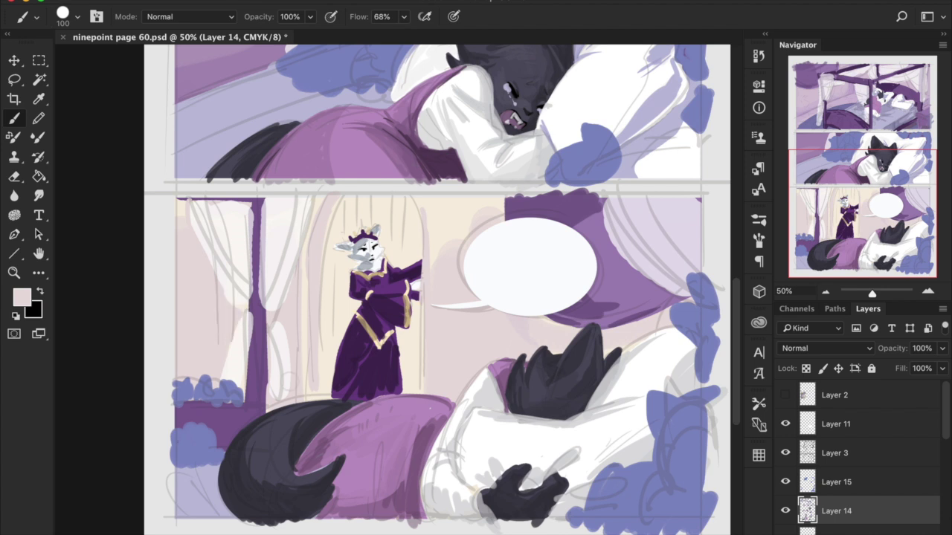
Step: Fill the doorway behind the crowned figure with the mauve sampled from the second panel's wall, and save the document
left_click(39, 100)
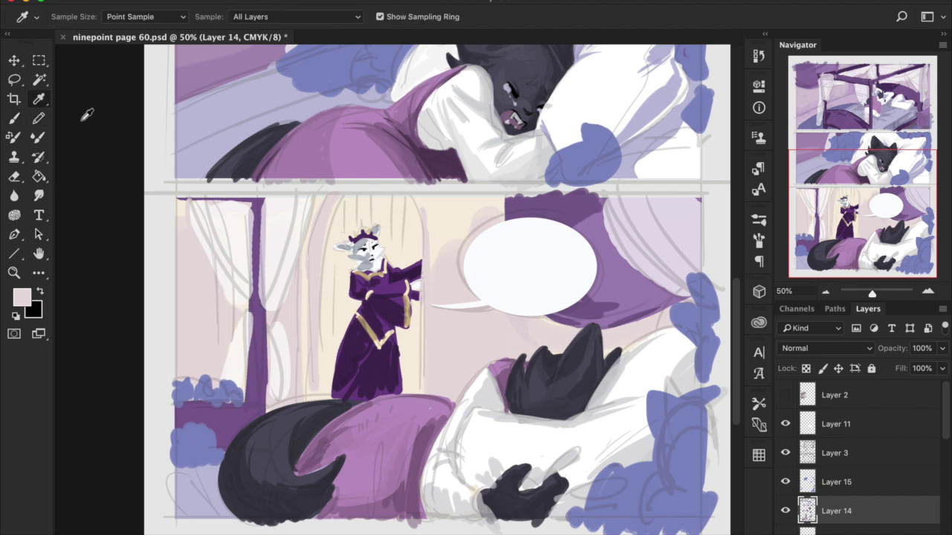
left_click(434, 207)
left_click(263, 65)
left_click(13, 118)
left_click_drag(342, 209, 323, 310)
mouse_move(332, 258)
left_mouse_down()
mouse_move(344, 249)
mouse_move(327, 371)
left_mouse_up()
mouse_move(336, 236)
left_mouse_down()
mouse_move(372, 217)
mouse_move(346, 210)
mouse_move(384, 199)
mouse_move(384, 244)
mouse_move(400, 265)
mouse_move(392, 197)
mouse_move(409, 234)
mouse_move(411, 376)
left_mouse_up()
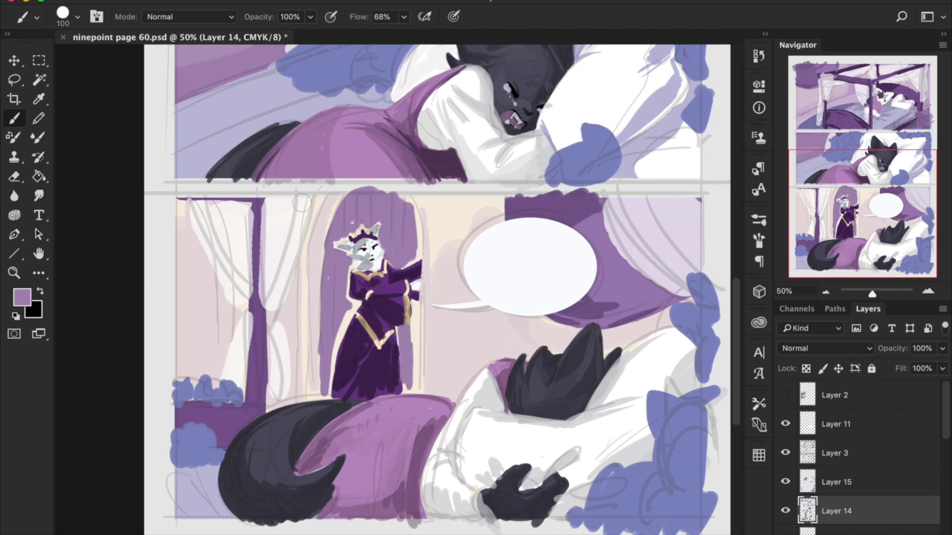
key("ctrl+s")
Step: Paint the bedding in the third panel's lower-left corner with a greyish lavender sampled from the first panel's bed
left_click(39, 99)
left_click(629, 175)
left_click(14, 118)
left_click_drag(199, 458, 212, 507)
scroll(201, 371, "up", 3)
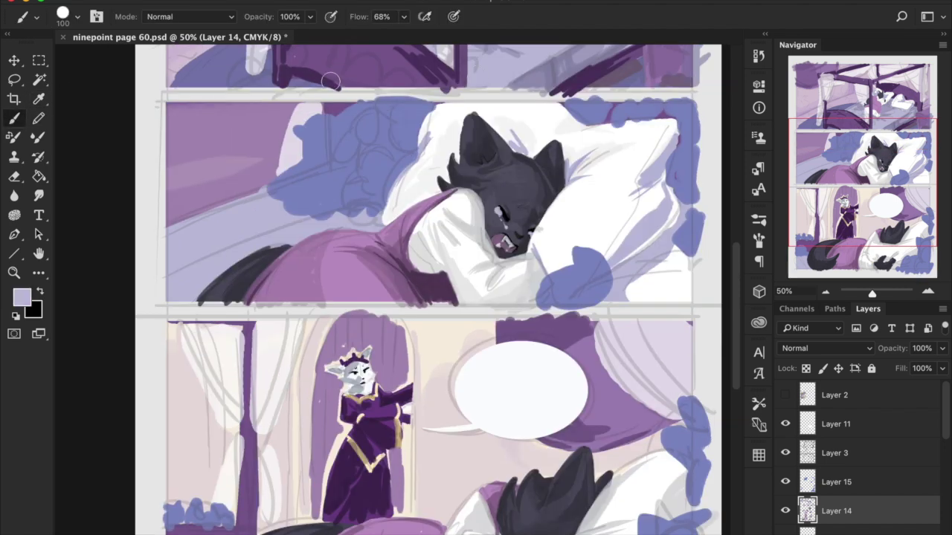
left_click(38, 99)
left_click(571, 74)
left_click_drag(840, 121, 840, 152)
left_click(15, 120)
mouse_move(195, 479)
left_mouse_down()
mouse_move(223, 505)
mouse_move(164, 489)
mouse_move(215, 513)
left_mouse_up()
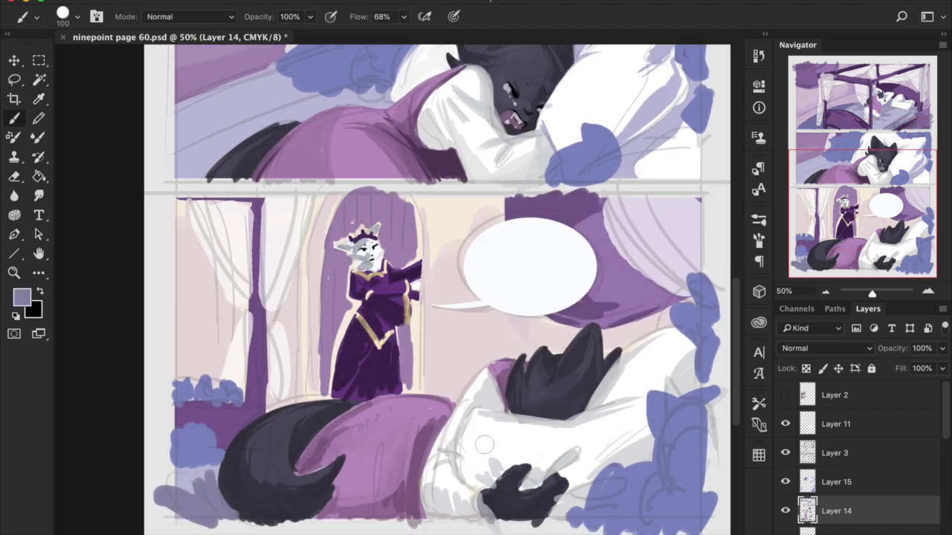
Step: Add greyish lavender shadow strokes to the second panel's blanket and beside the lower pillow, and save the document
left_click(876, 119)
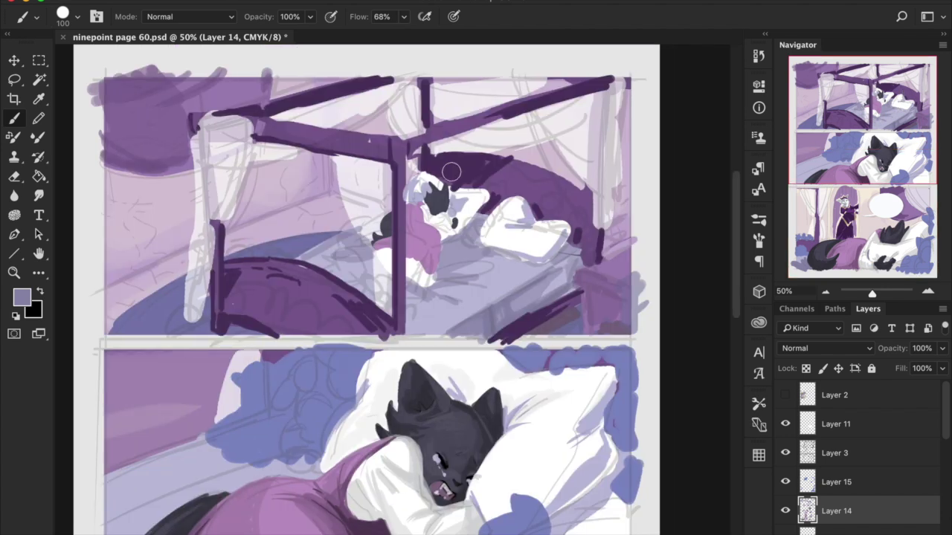
left_click(861, 171)
mouse_move(272, 265)
left_mouse_down()
mouse_move(376, 267)
mouse_move(211, 281)
left_mouse_up()
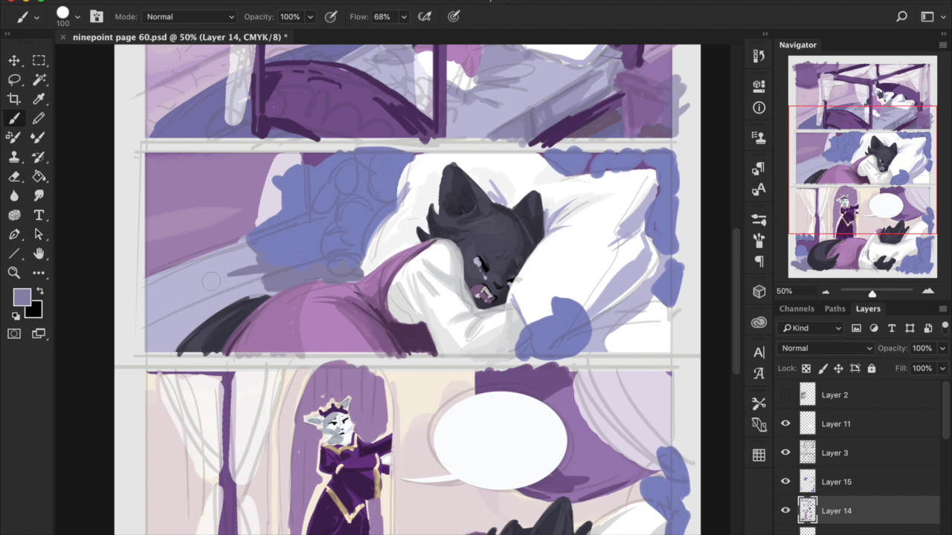
left_click_drag(260, 248, 209, 261)
left_click_drag(269, 282, 247, 289)
mouse_move(621, 307)
left_mouse_down()
mouse_move(661, 265)
mouse_move(646, 302)
mouse_move(598, 346)
left_mouse_up()
key("super+s")
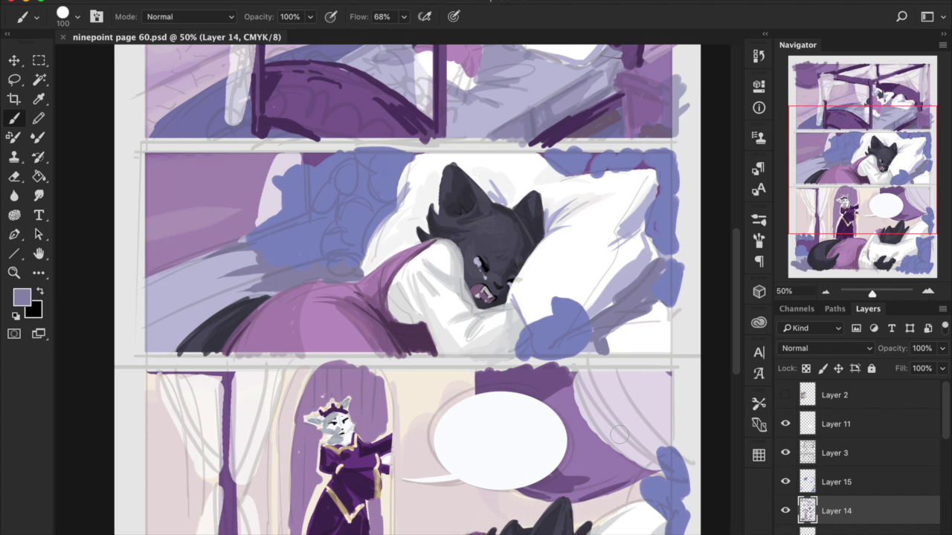
Step: Set a dusty pink based on the third panel's wall colour and shade the wall on both sides of the doorway
left_click_drag(845, 194, 840, 237)
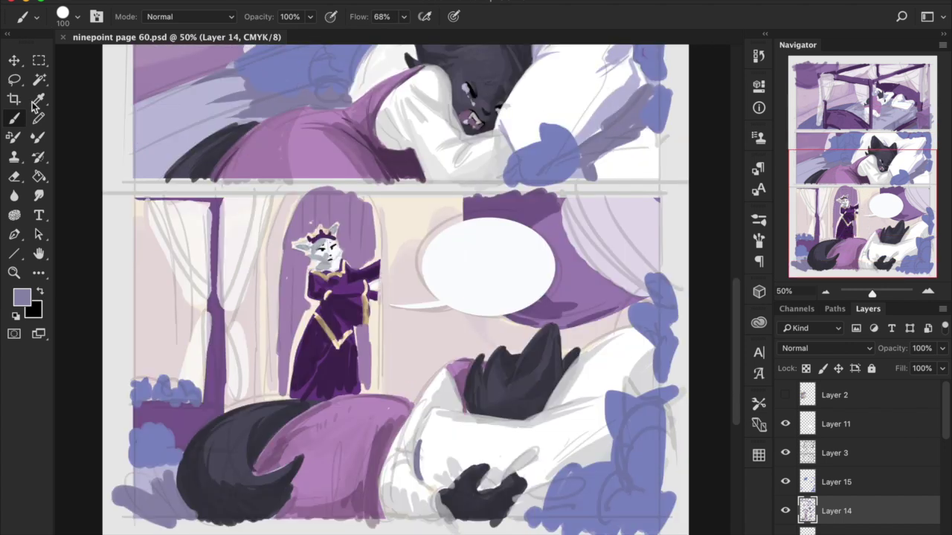
left_click(39, 99)
left_click(396, 269)
left_click(21, 298)
left_click(622, 140)
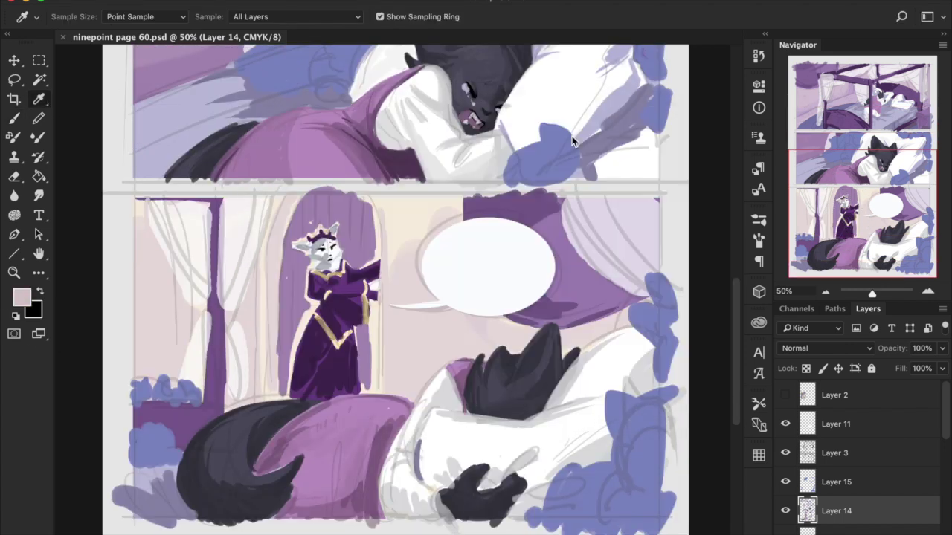
left_click(14, 118)
mouse_move(388, 229)
left_mouse_down()
mouse_move(394, 338)
mouse_move(414, 319)
mouse_move(394, 336)
left_mouse_up()
mouse_move(278, 231)
left_mouse_down()
mouse_move(268, 217)
mouse_move(244, 310)
mouse_move(249, 352)
left_mouse_up()
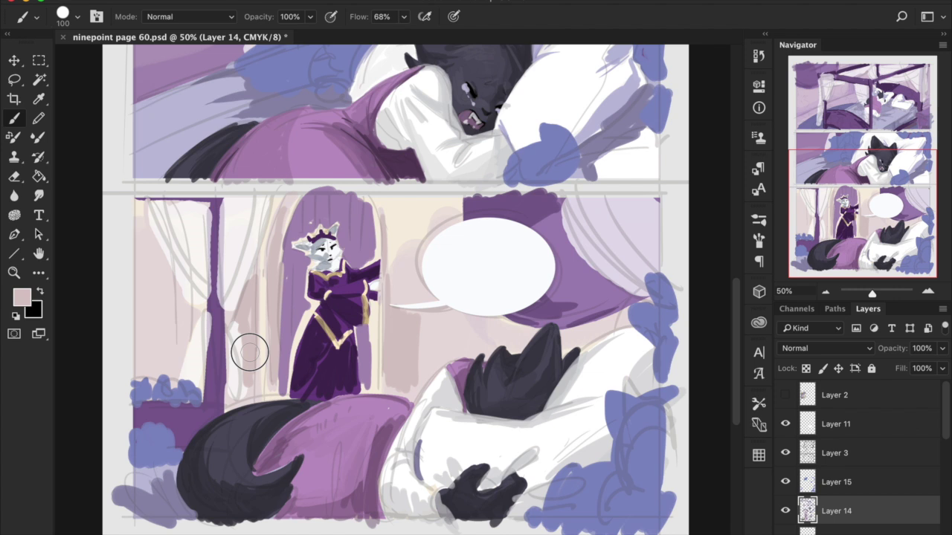
Step: Extend the dusty pink shading behind the third panel's left curtain, below the speech bubble, and onto the first panel's left wall
mouse_move(159, 276)
left_mouse_down()
mouse_move(140, 354)
mouse_move(191, 319)
mouse_move(175, 370)
mouse_move(136, 361)
left_mouse_up()
mouse_move(150, 227)
left_mouse_down()
mouse_move(192, 192)
mouse_move(149, 245)
left_mouse_up()
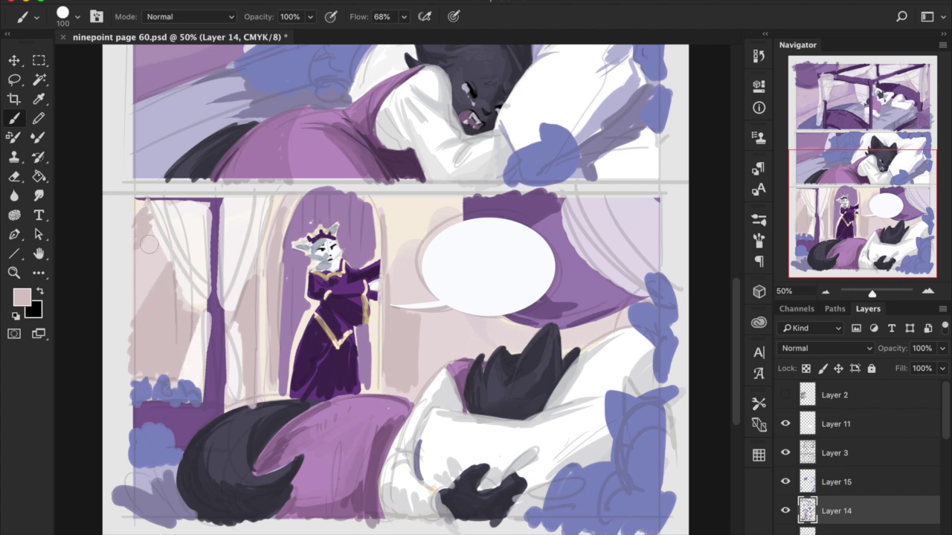
mouse_move(433, 328)
left_mouse_down()
mouse_move(424, 371)
mouse_move(434, 363)
left_mouse_up()
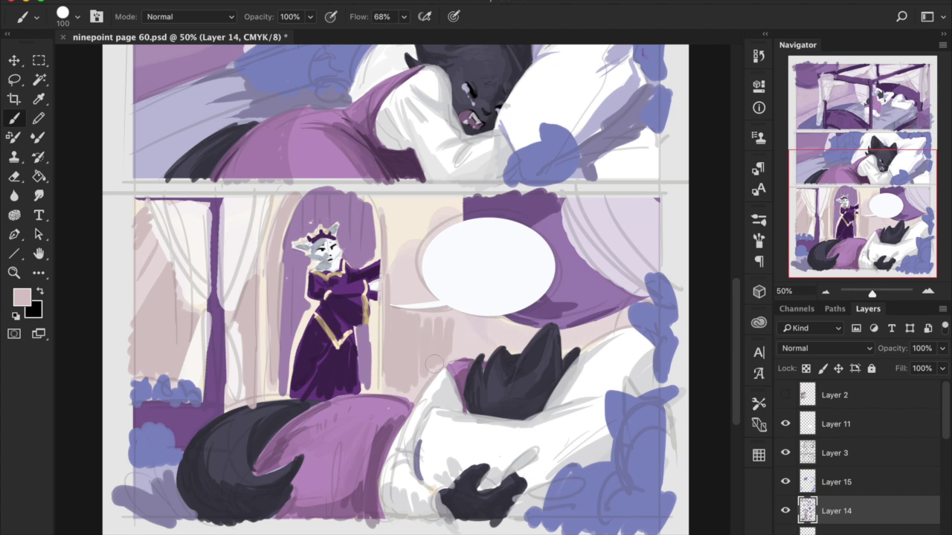
mouse_move(456, 311)
left_mouse_down()
mouse_move(521, 327)
mouse_move(537, 343)
left_mouse_up()
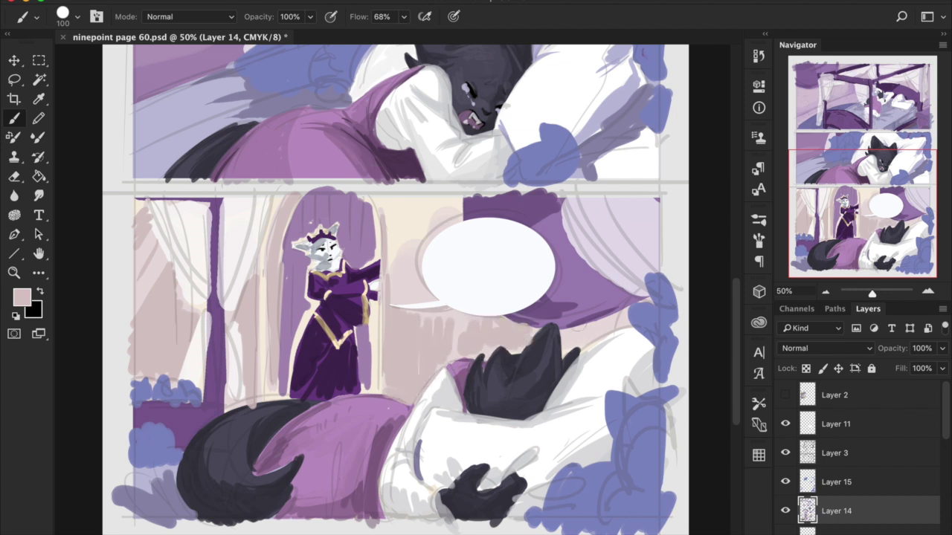
scroll(510, 40, "up", 10)
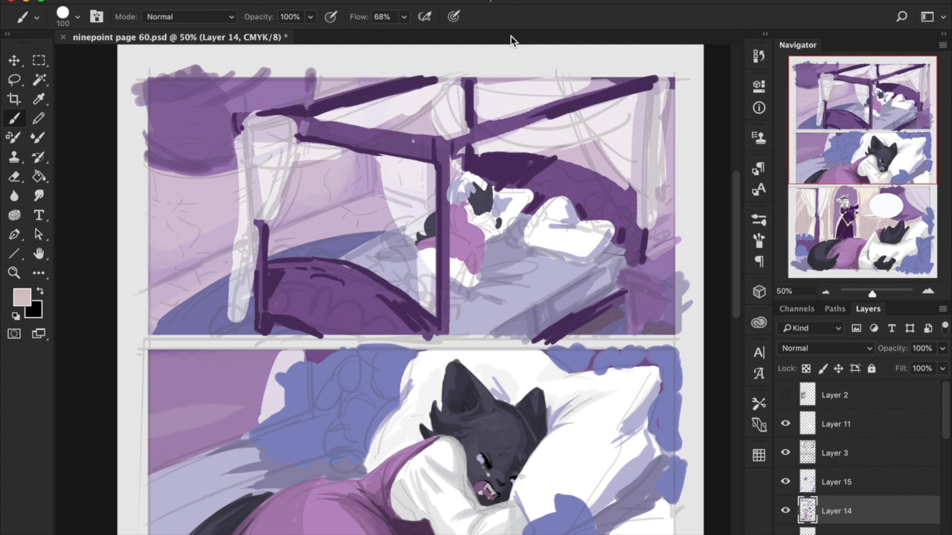
mouse_move(197, 257)
left_mouse_down()
mouse_move(173, 233)
mouse_move(145, 235)
left_mouse_up()
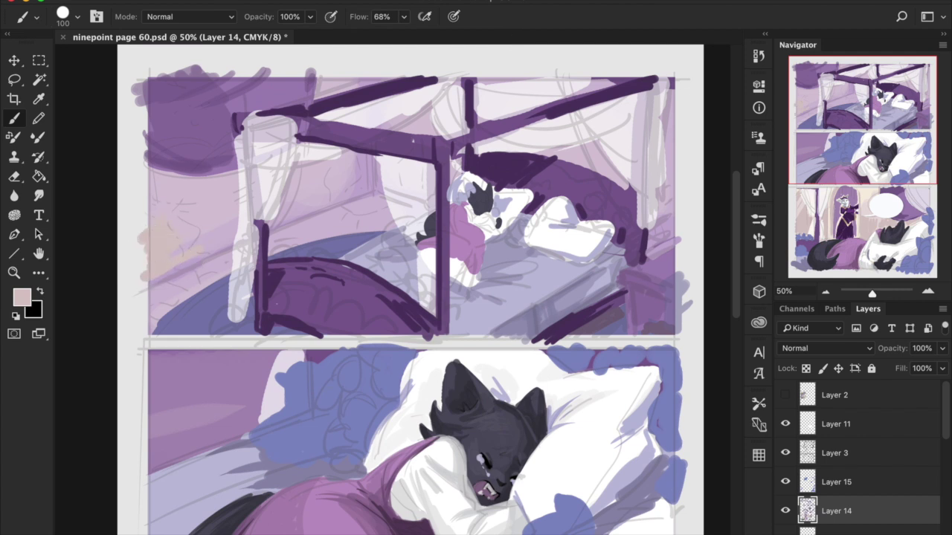
Step: Darken the purple sampled from the first panel's corner drape and paint shadows along the drape's upper and lower edges
left_click_drag(877, 115, 879, 202)
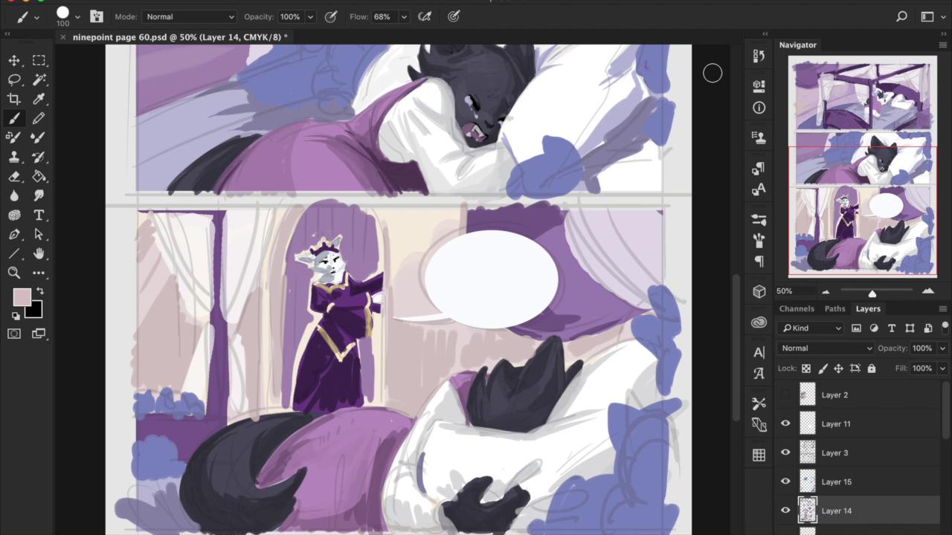
left_click_drag(850, 169, 794, 81)
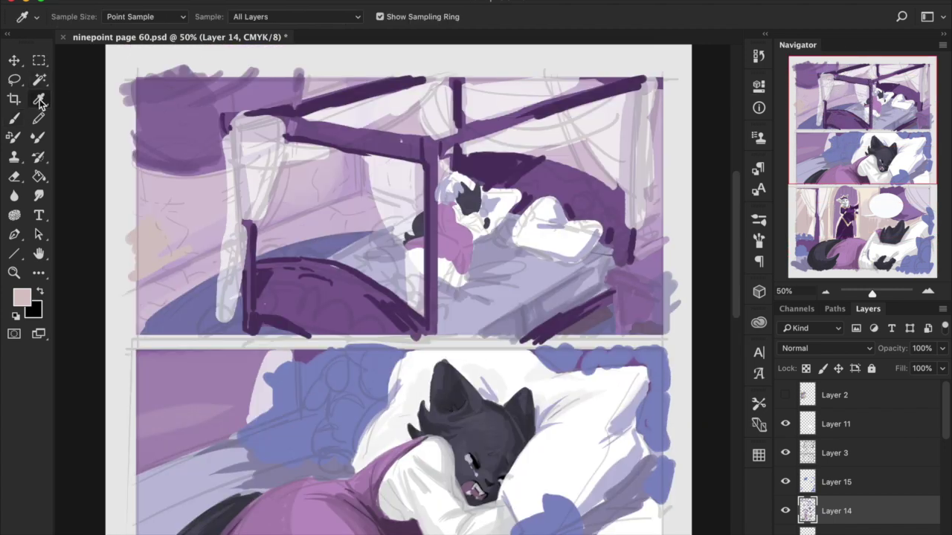
left_click(165, 154, "alt")
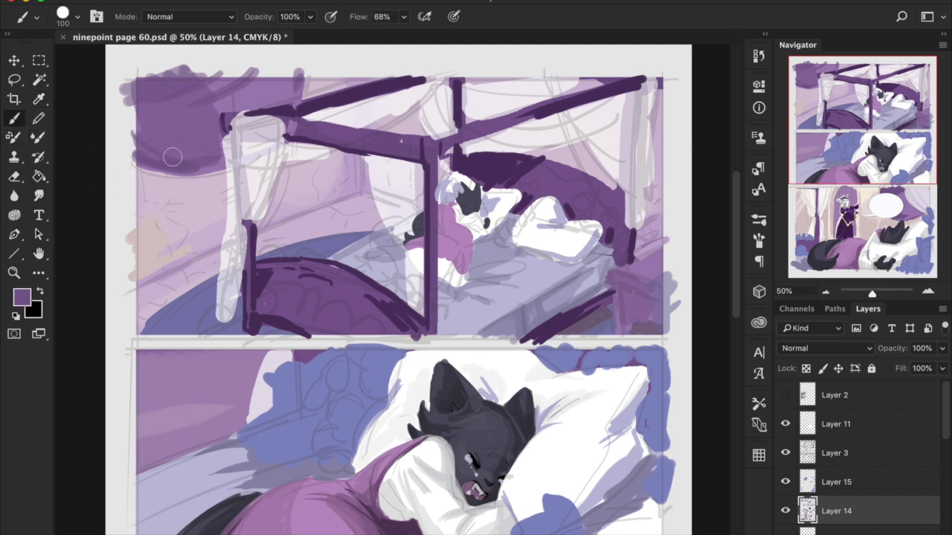
left_click(21, 298)
left_click(602, 138)
mouse_move(268, 75)
left_mouse_down()
mouse_move(200, 89)
mouse_move(170, 74)
mouse_move(130, 78)
left_mouse_up()
left_click_drag(140, 155, 198, 175)
mouse_move(291, 96)
left_mouse_down()
mouse_move(293, 80)
mouse_move(292, 90)
left_mouse_up()
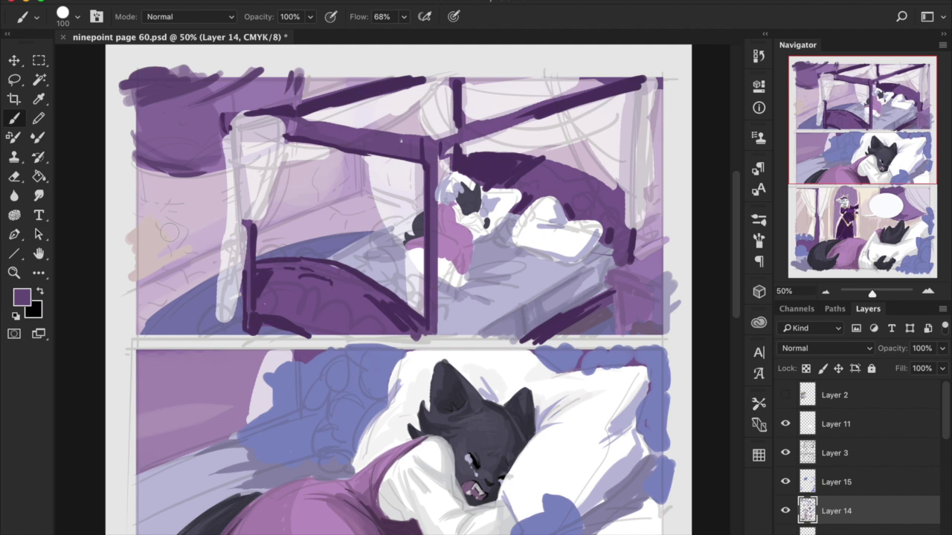
Step: Set the painting colour to a light blue-grey, starting from the second panel's white sleeve and testing it with a stroke
left_click_drag(887, 156, 886, 207)
key("i")
left_click(445, 265)
left_click(22, 298)
left_click(301, 185)
left_click(305, 190)
left_click(623, 140)
key("b")
left_click_drag(450, 264, 455, 289)
left_click(26, 297)
left_click(653, 170)
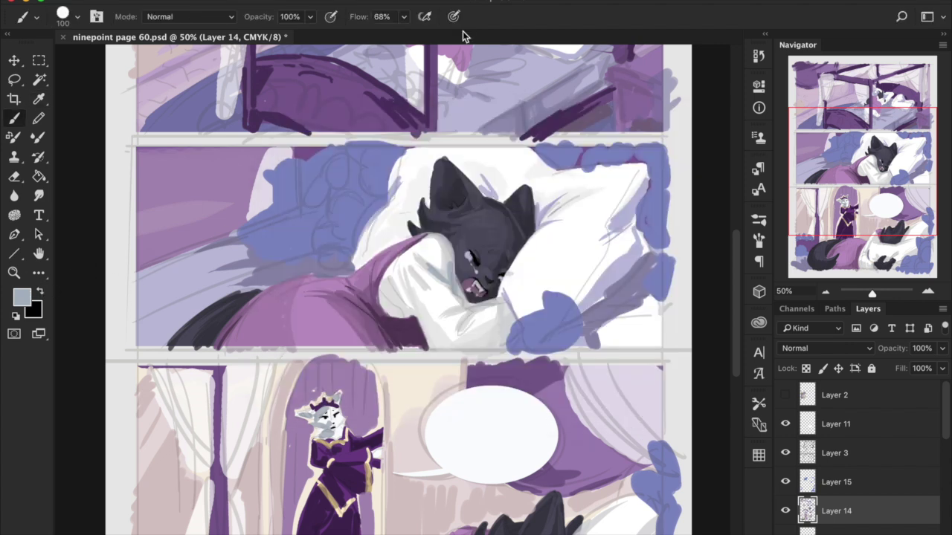
Step: Lower the brush opacity to 46% and shade the lower part of the sleeve in the second panel
left_click(311, 17)
left_click_drag(310, 35, 272, 35)
mouse_move(428, 309)
left_mouse_down()
mouse_move(424, 325)
mouse_move(442, 335)
left_mouse_up()
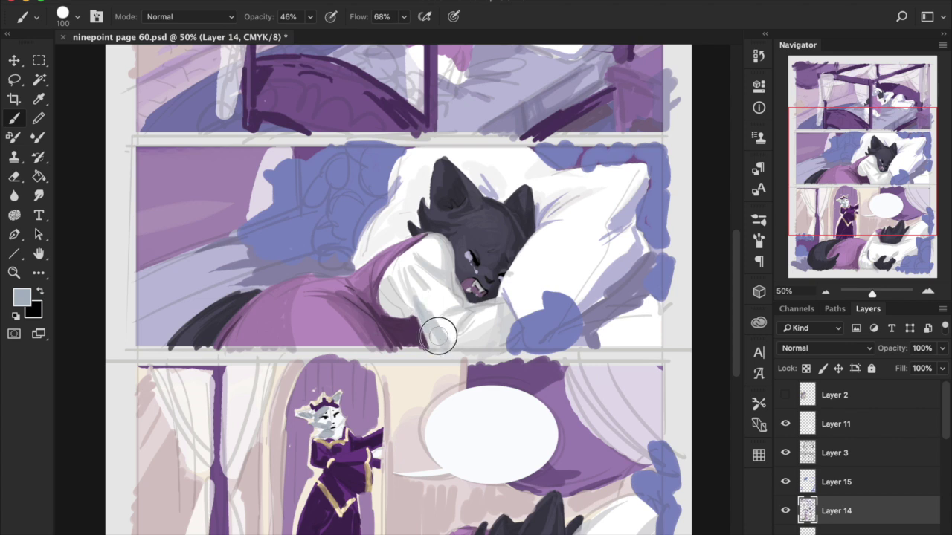
Step: Switch to a darker blue-grey, deepen the shadows along the second panel's sleeve and forearm, and save the document
left_click(28, 299)
left_click(311, 225)
left_click(623, 140)
mouse_move(497, 327)
left_mouse_down()
mouse_move(479, 348)
mouse_move(498, 348)
mouse_move(506, 303)
mouse_move(449, 303)
mouse_move(472, 313)
mouse_move(455, 311)
mouse_move(435, 280)
mouse_move(408, 312)
left_mouse_up()
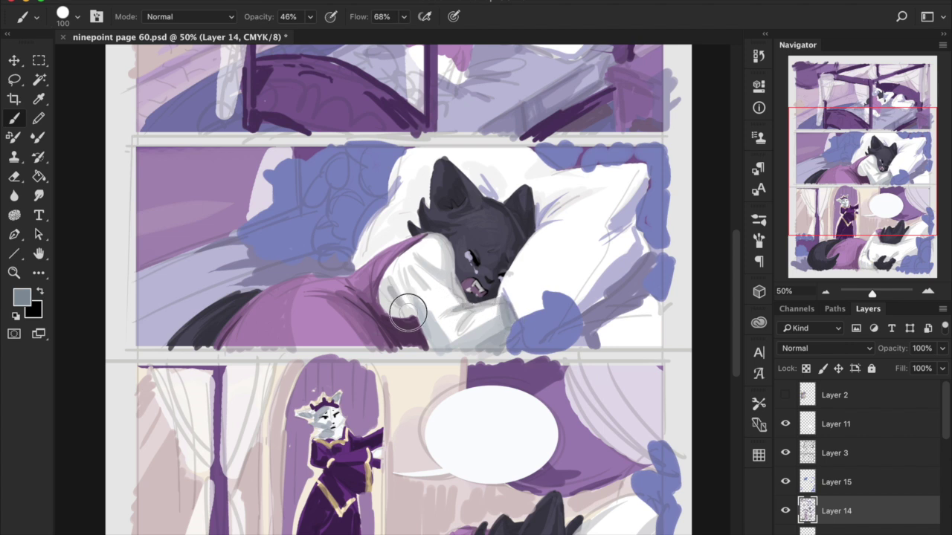
key("ctrl+s")
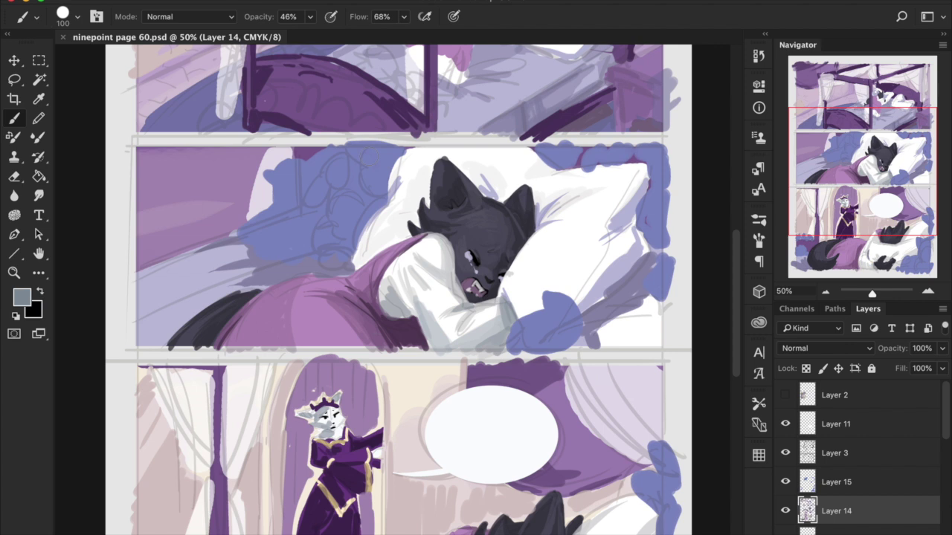
Step: Sample a pale grey and softly shade the white shirt and pillow around the dark-furred character in the third panel
left_click_drag(868, 174, 870, 221)
left_click(39, 98)
left_click(580, 428)
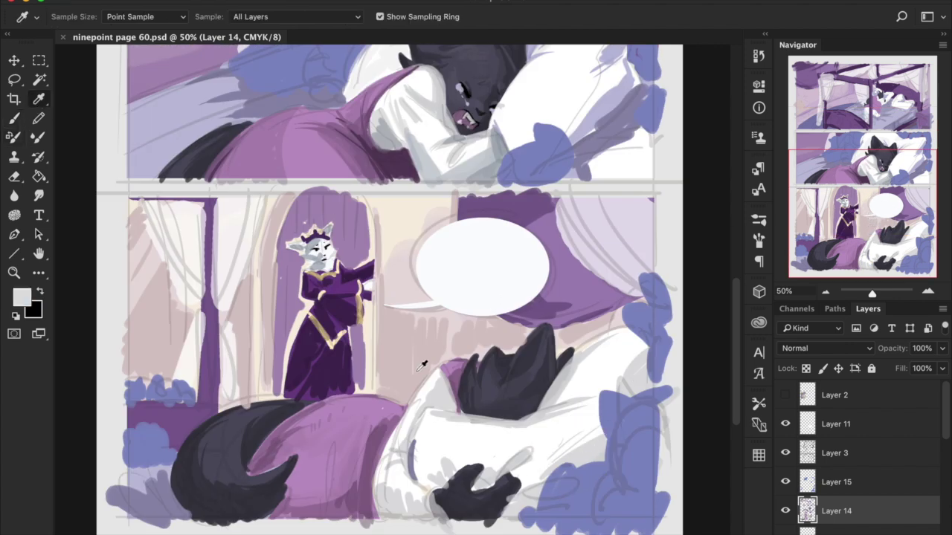
key("b")
mouse_move(437, 470)
left_mouse_down()
mouse_move(431, 448)
mouse_move(419, 455)
mouse_move(435, 466)
mouse_move(519, 439)
left_mouse_up()
mouse_move(526, 481)
left_mouse_down()
mouse_move(581, 440)
mouse_move(584, 424)
left_mouse_up()
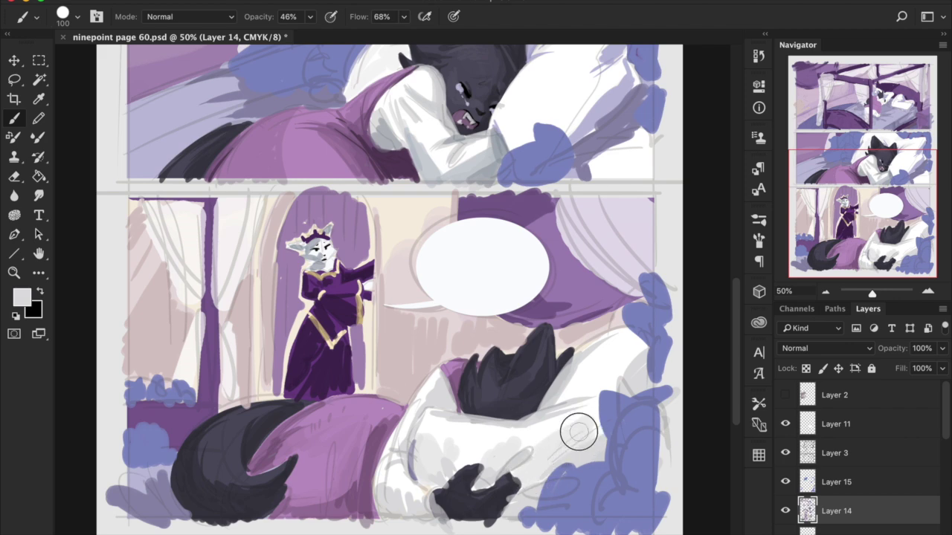
left_click_drag(597, 377, 621, 358)
left_click_drag(593, 413, 598, 421)
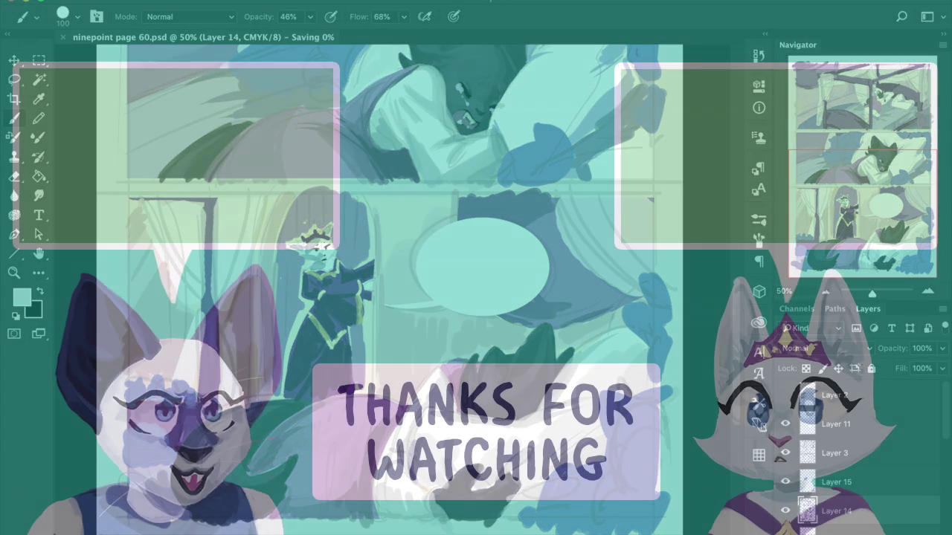